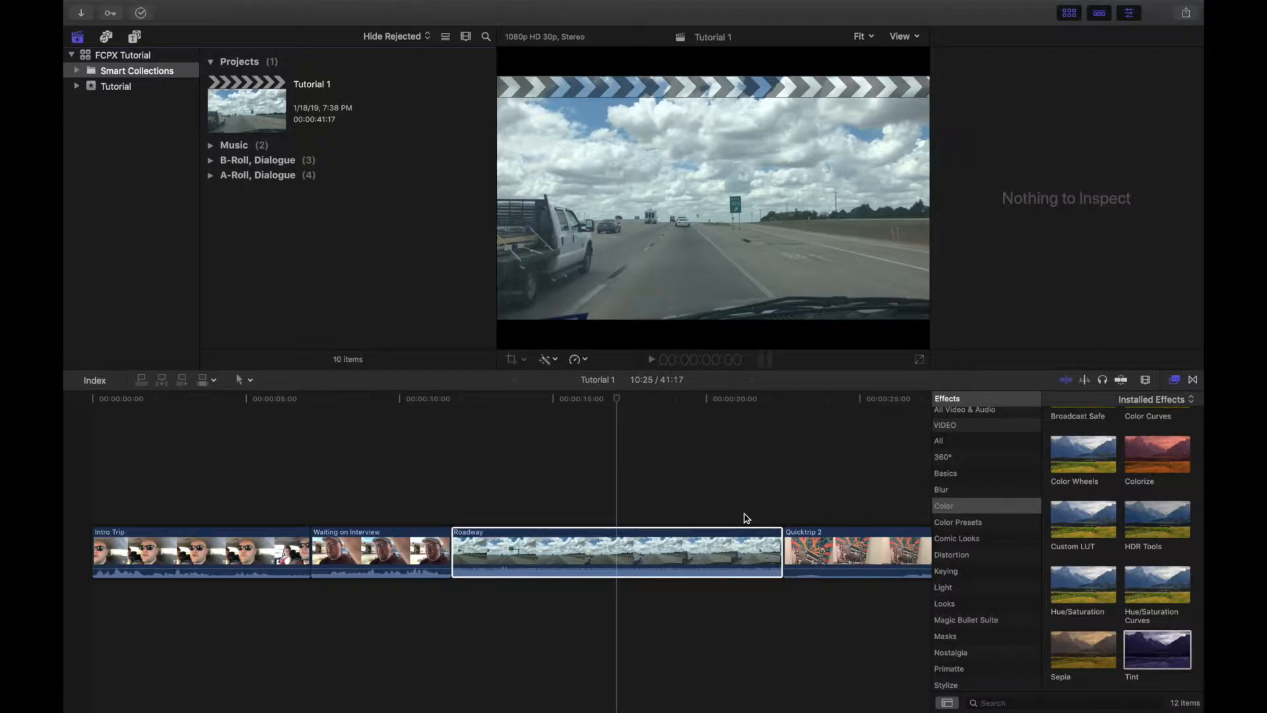
# Step: Try raising the Roadway clip's volume to 8 dB, return it to 0 dB and play the clip
pyautogui.click(745, 544)
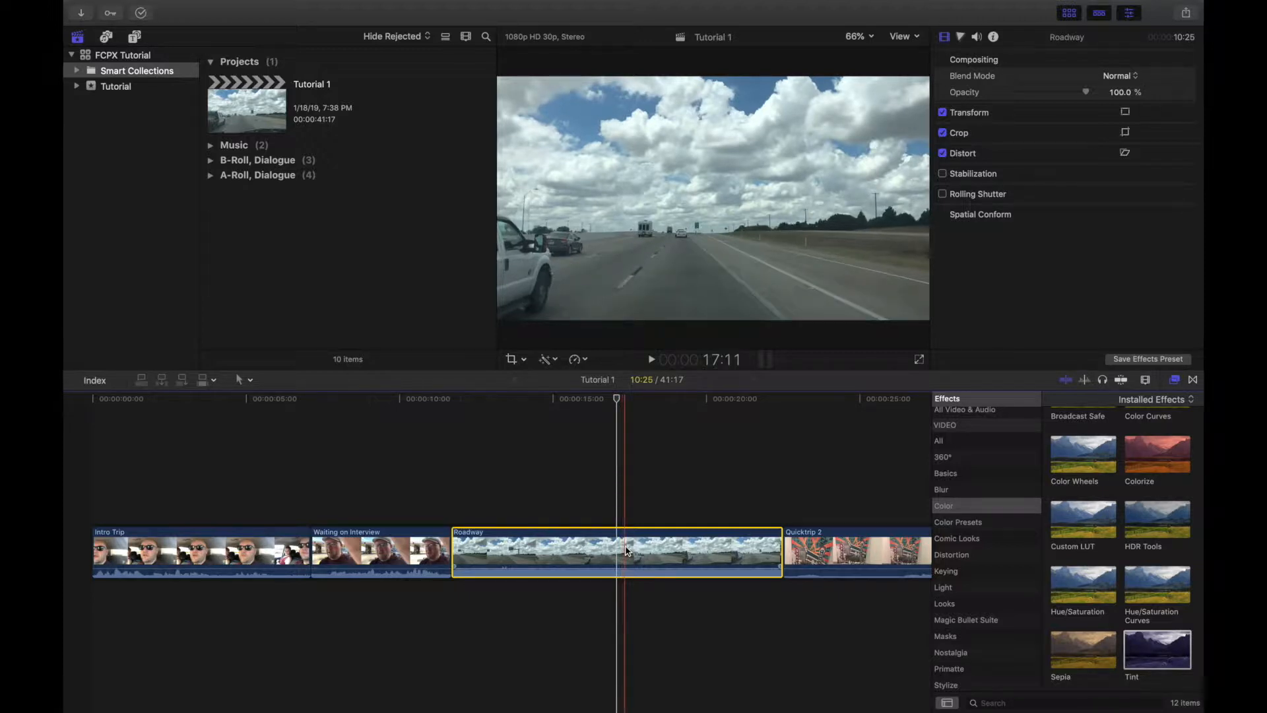
pyautogui.moveTo(614, 568)
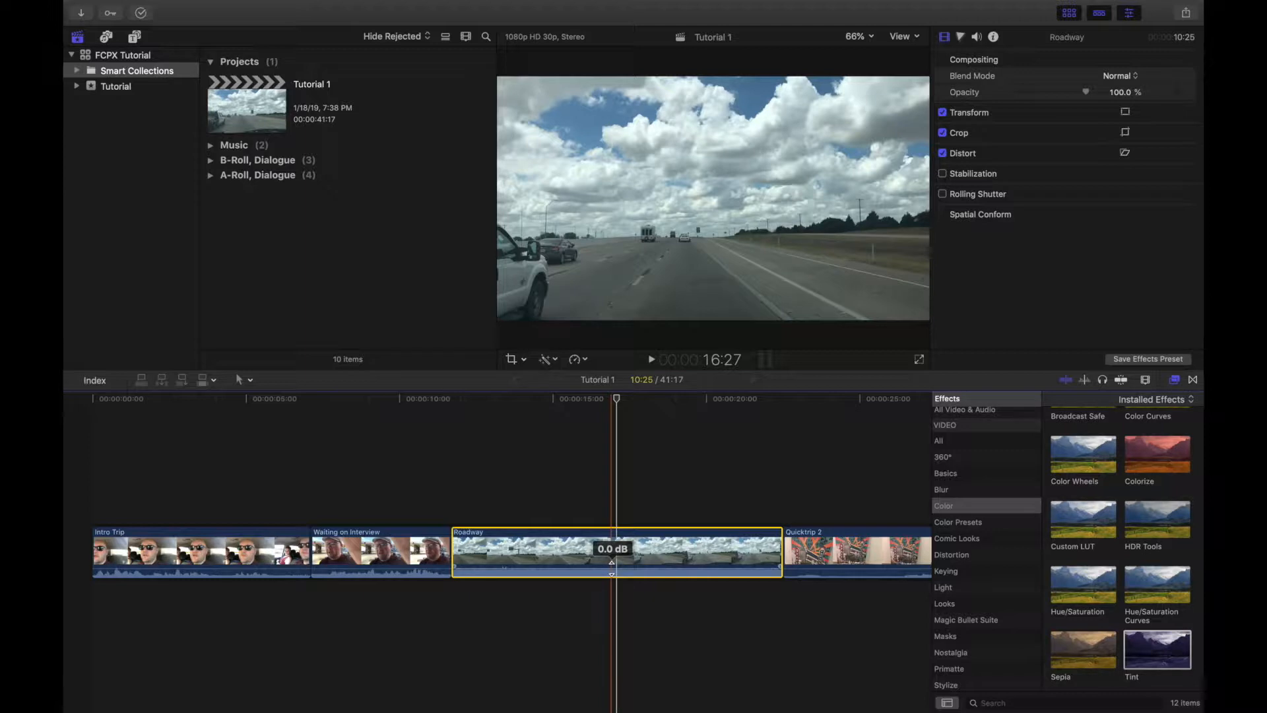
pyautogui.click(612, 567)
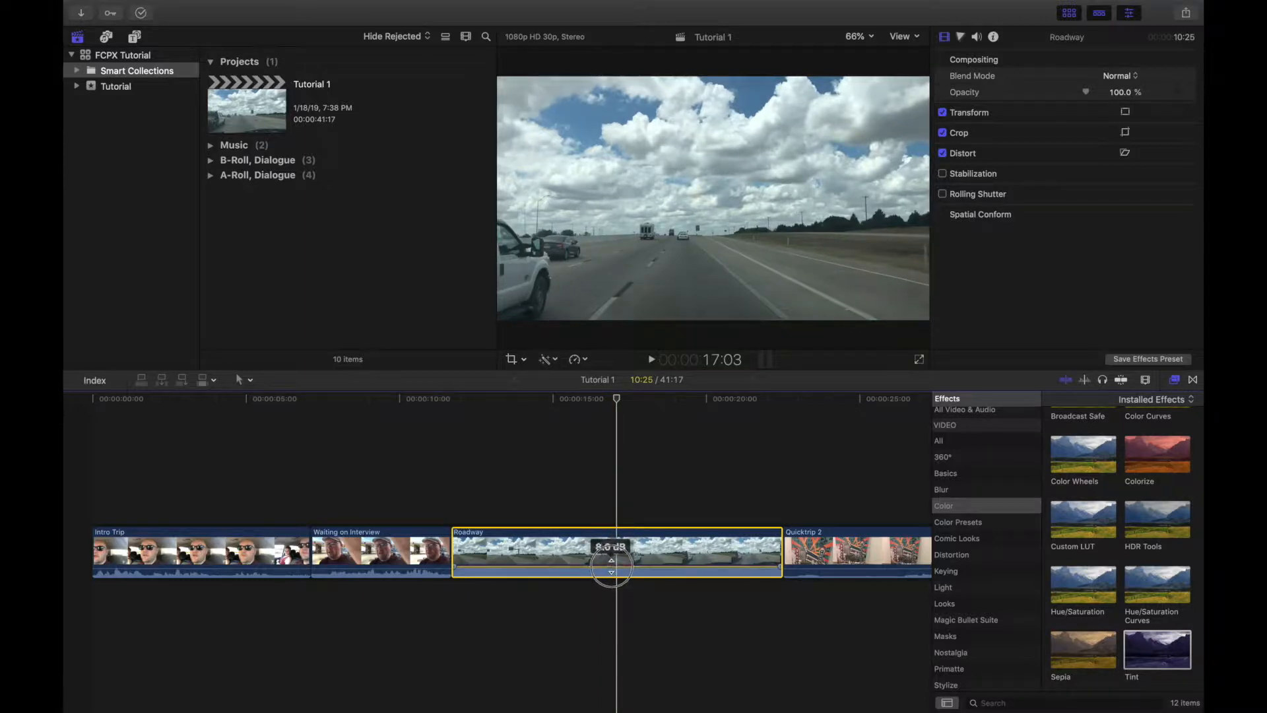
pyautogui.moveTo(611, 565); pyautogui.dragTo(614, 570)
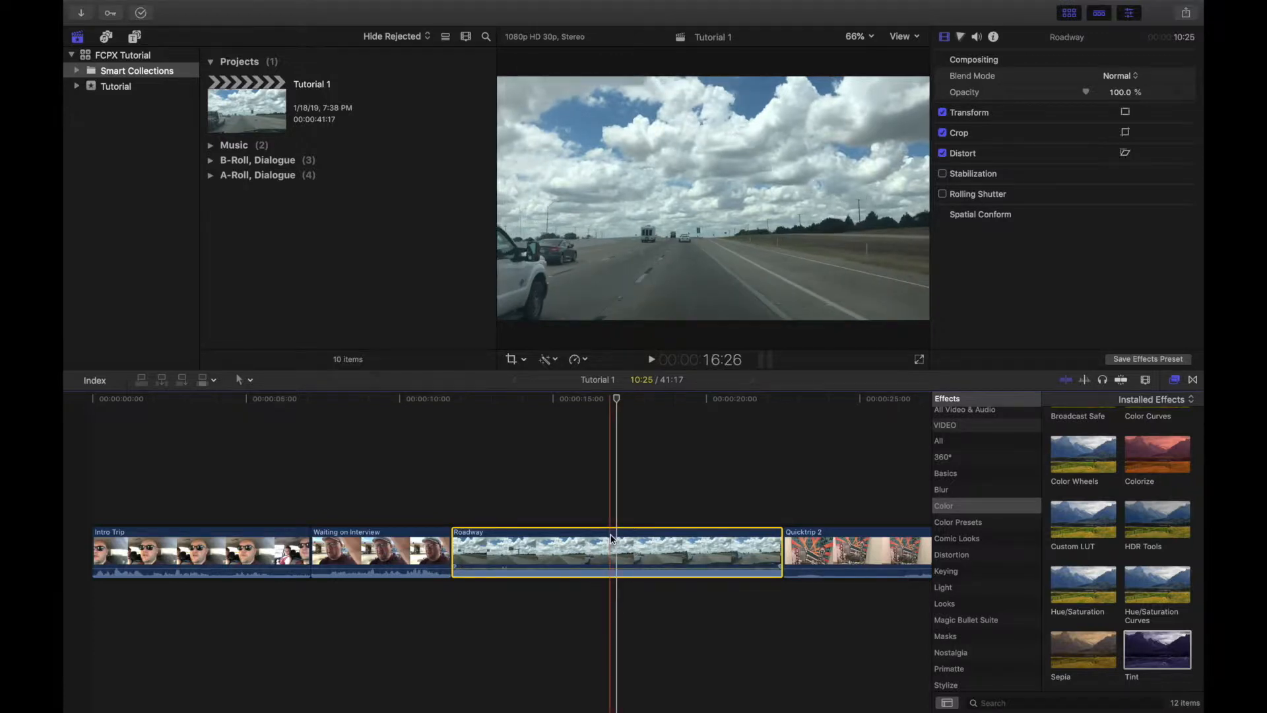
pyautogui.press('space')
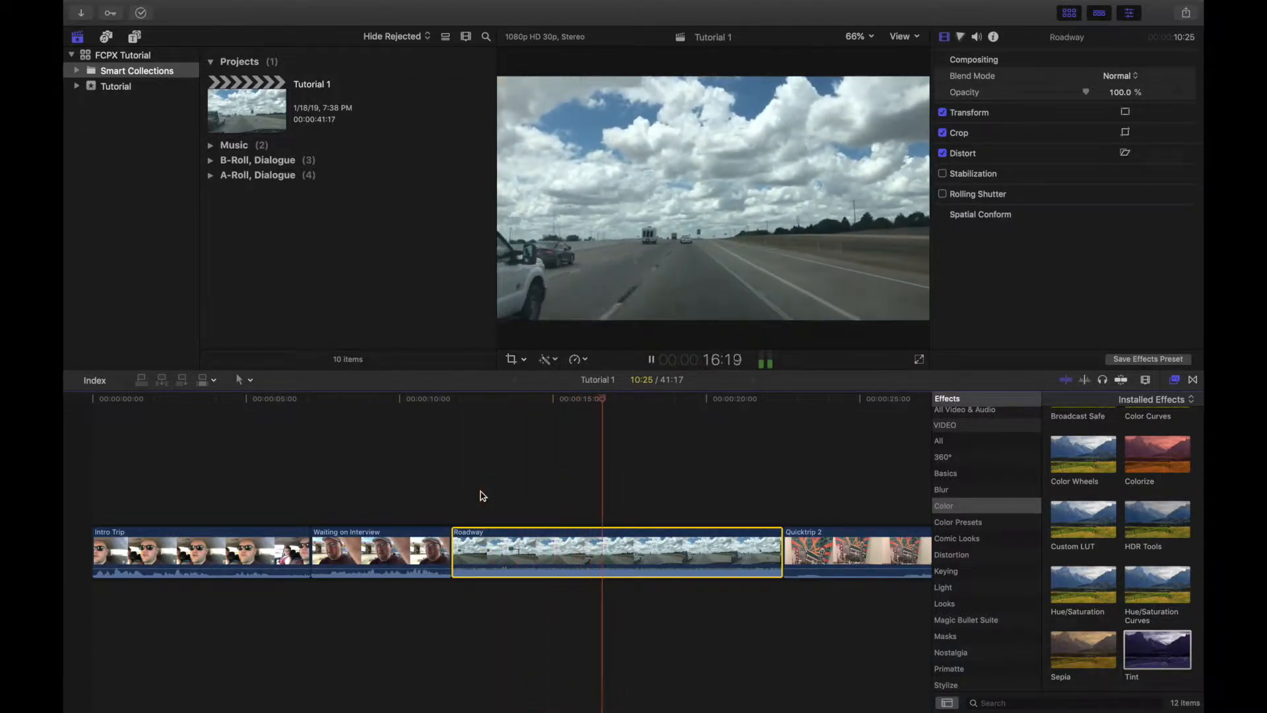
pyautogui.press('space')
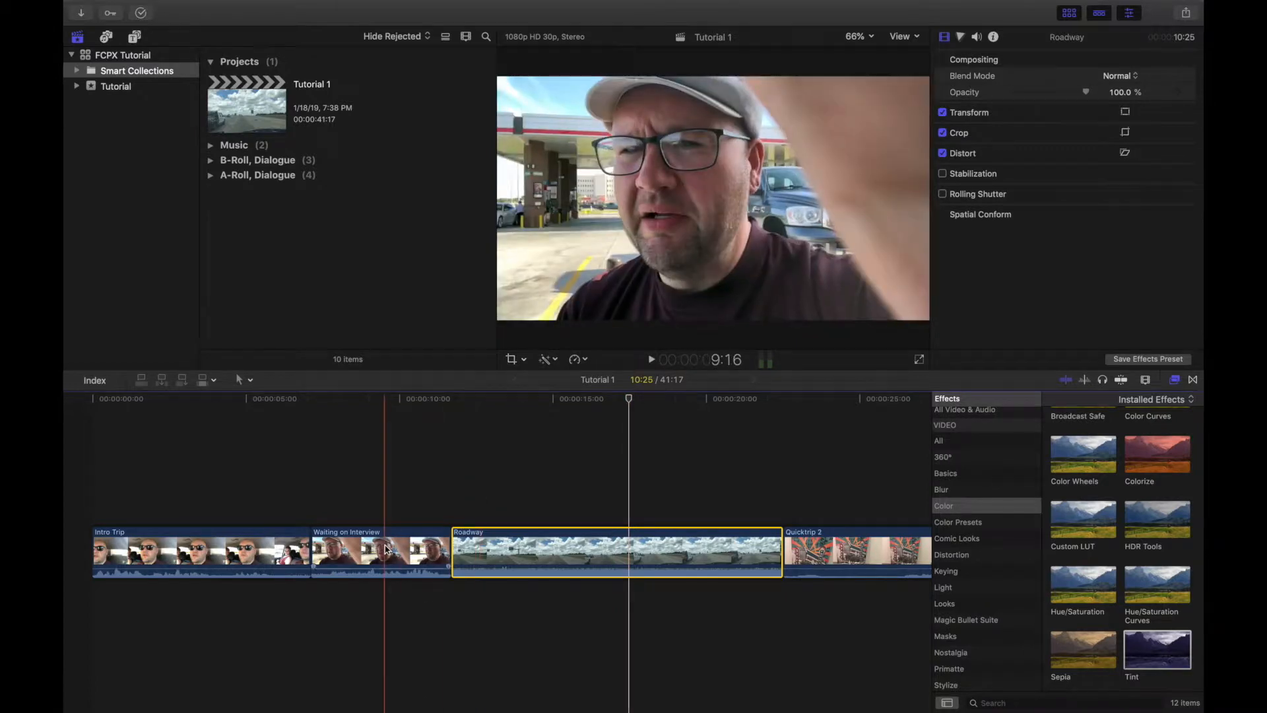
# Step: Play the Intro Trip clip from its beginning to listen to its current audio level
pyautogui.click(424, 551)
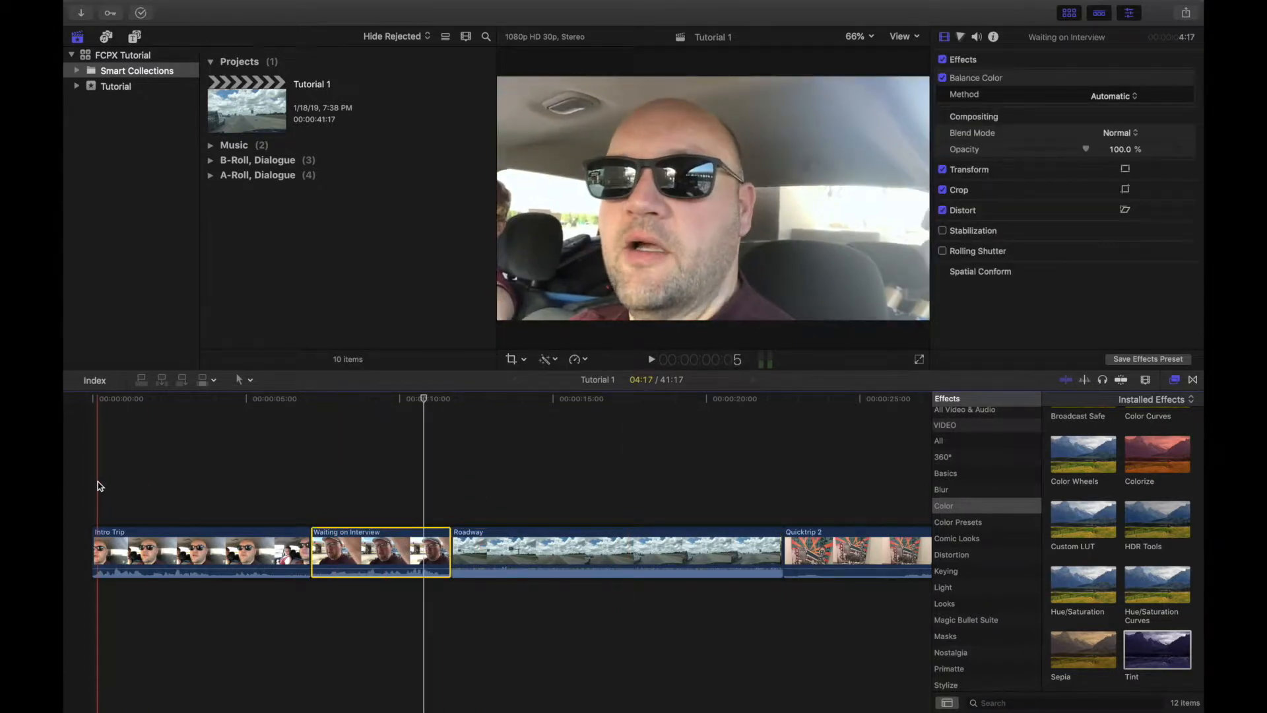
pyautogui.click(96, 547)
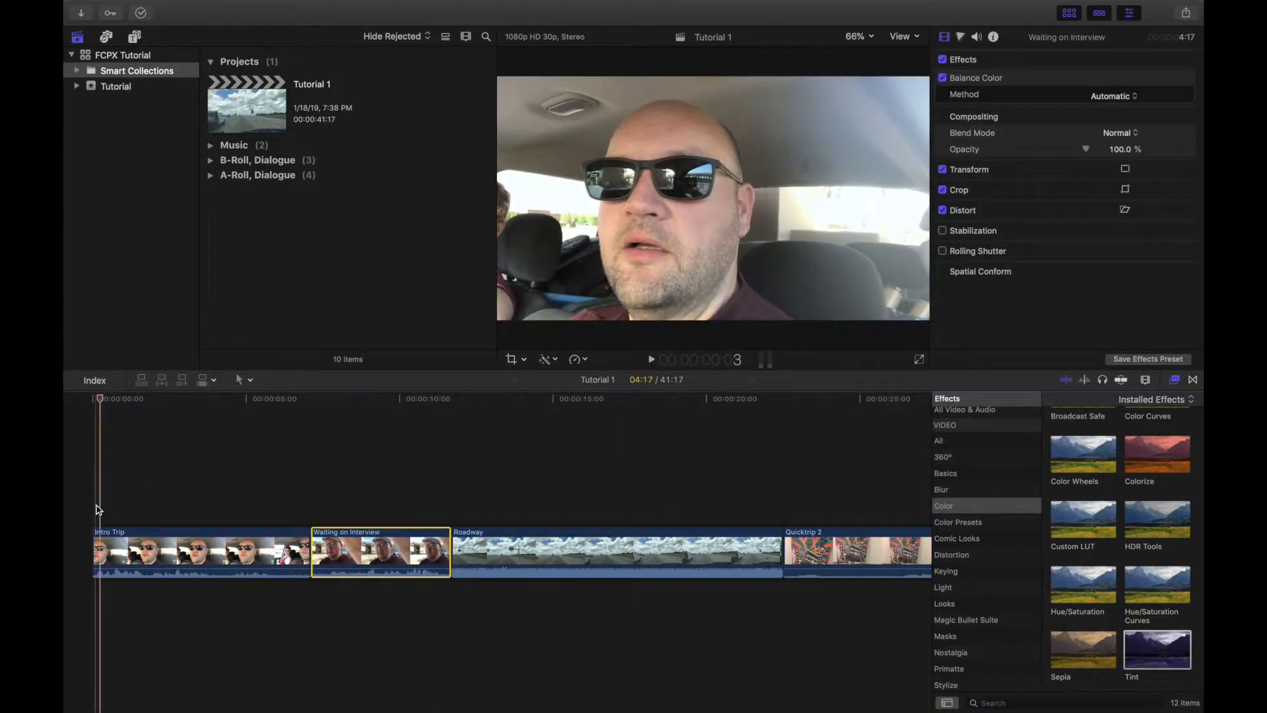
pyautogui.press('space')
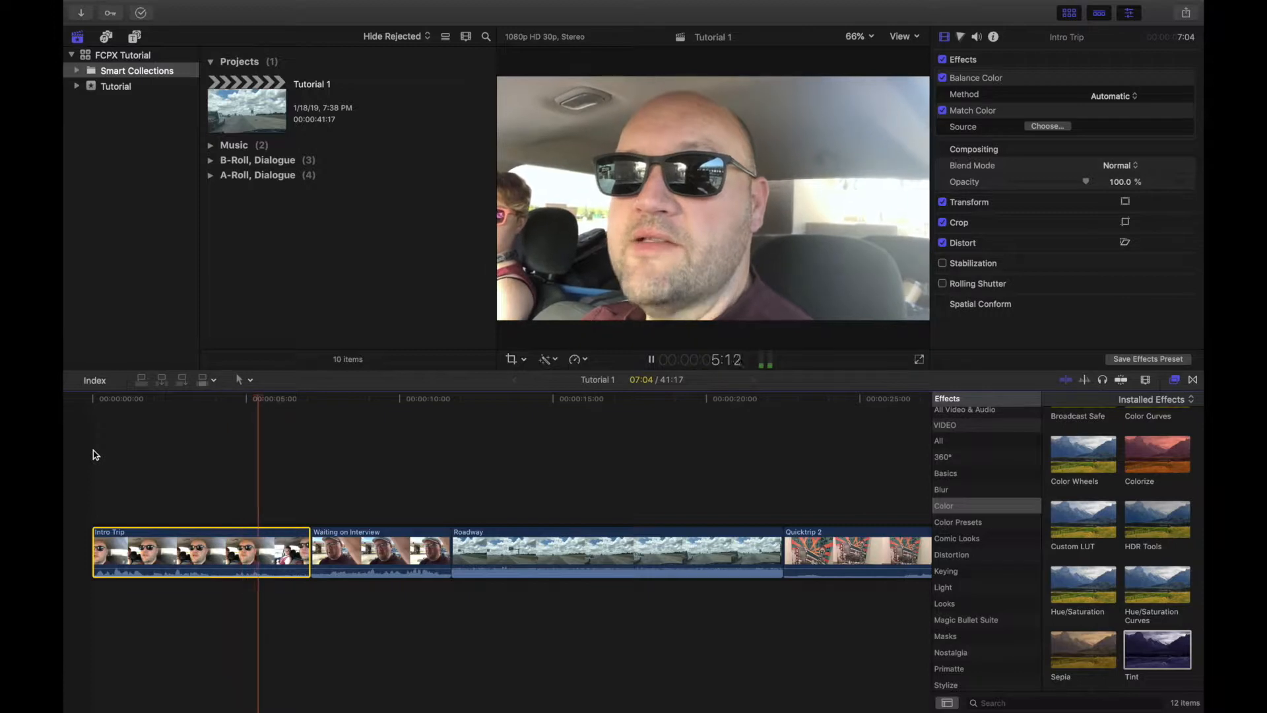
pyautogui.press('space')
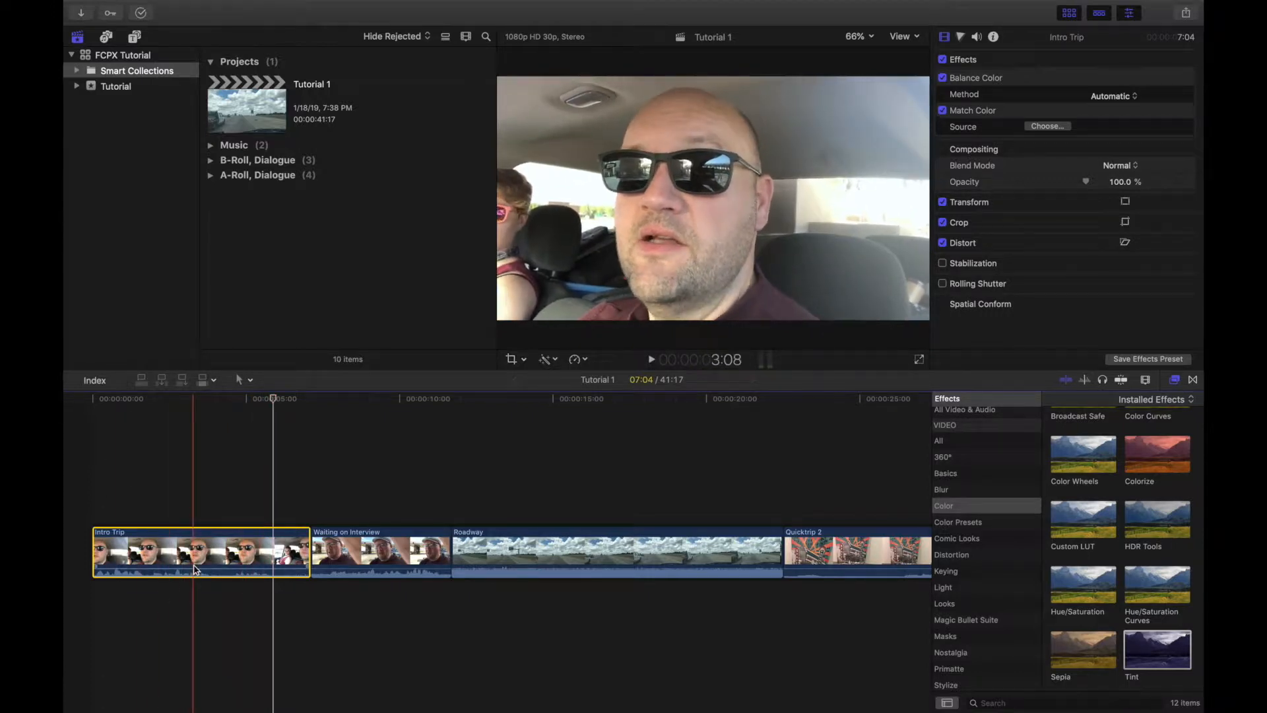
# Step: Raise the Intro Trip clip's volume to 8 dB on its level line and play it from the start
pyautogui.click(193, 569)
pyautogui.moveTo(194, 569); pyautogui.dragTo(194, 570)
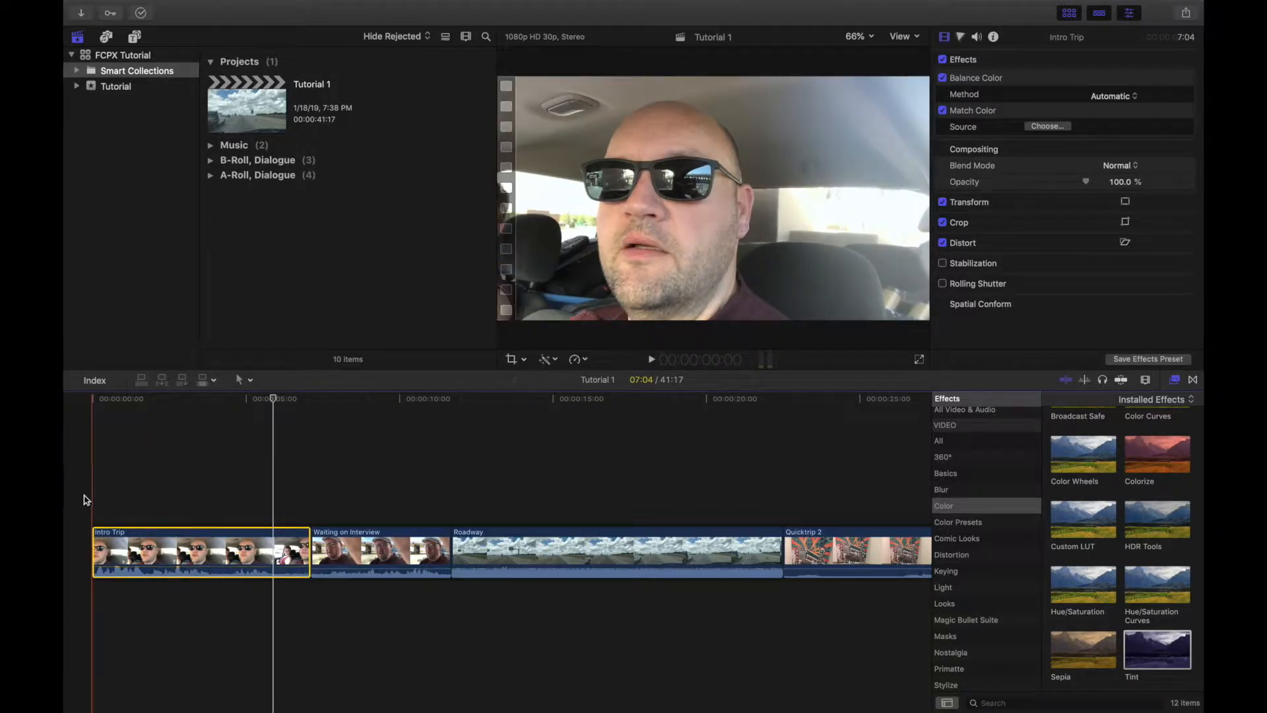
pyautogui.press('space')
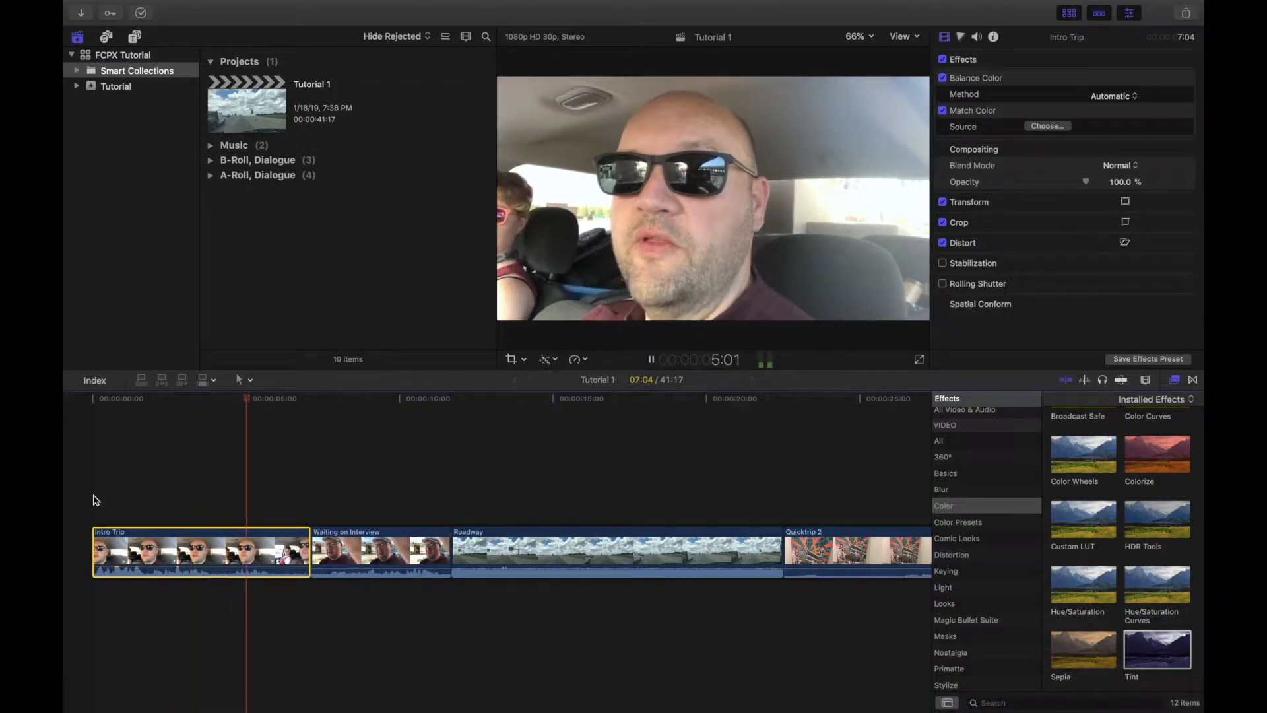
pyautogui.press('space')
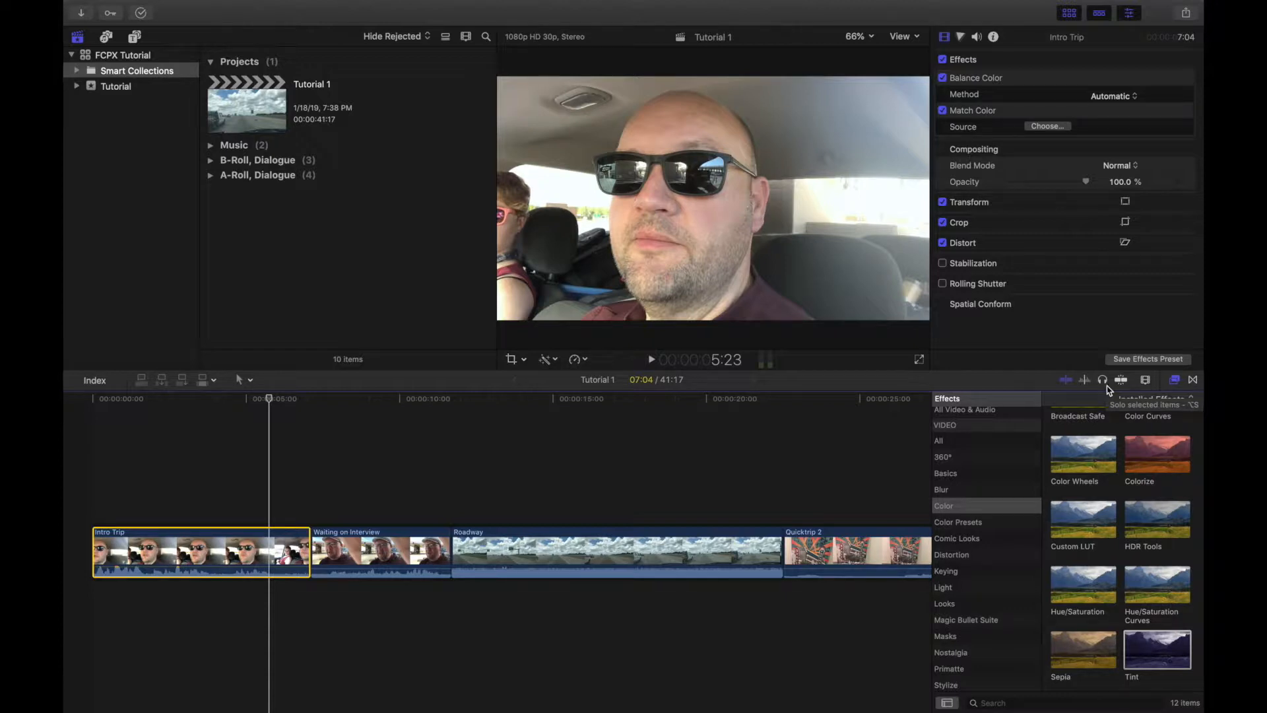
# Step: Increase the timeline clip height and lower the Intro Trip clip's volume to 2 dB, checking it by playback
pyautogui.click(1146, 381)
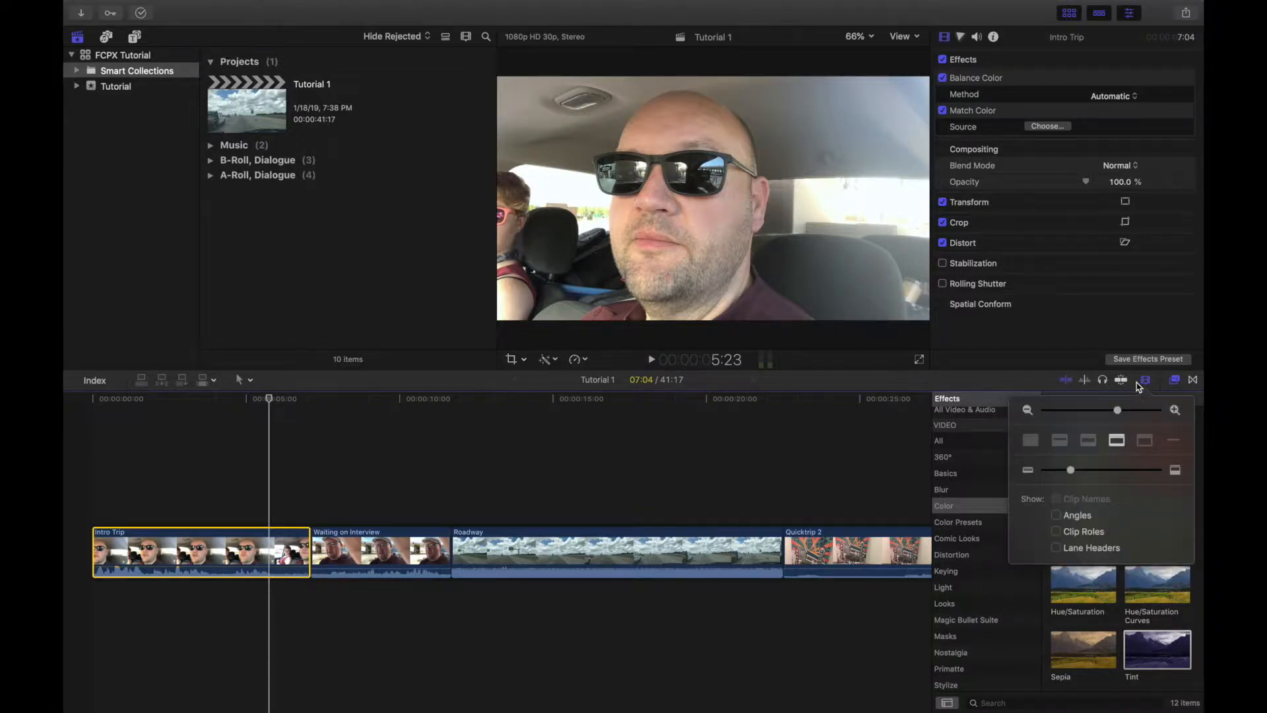
pyautogui.moveTo(1072, 471); pyautogui.dragTo(1150, 470)
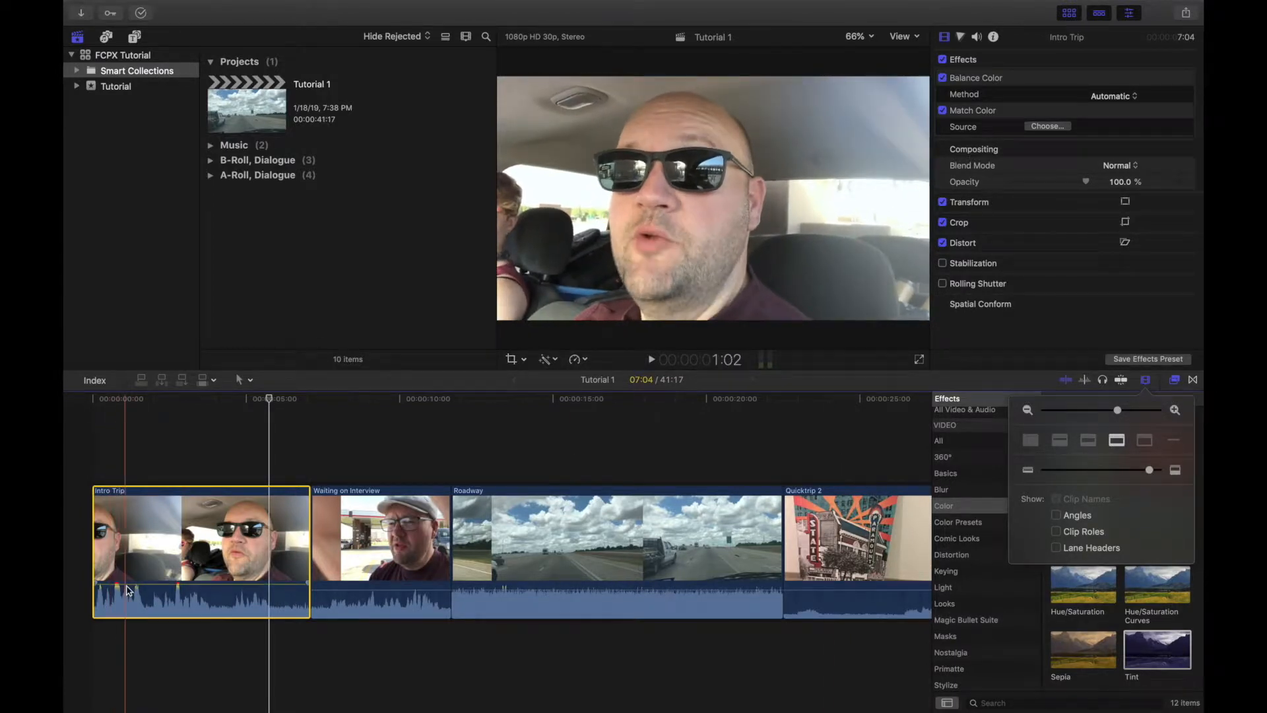
pyautogui.moveTo(139, 586)
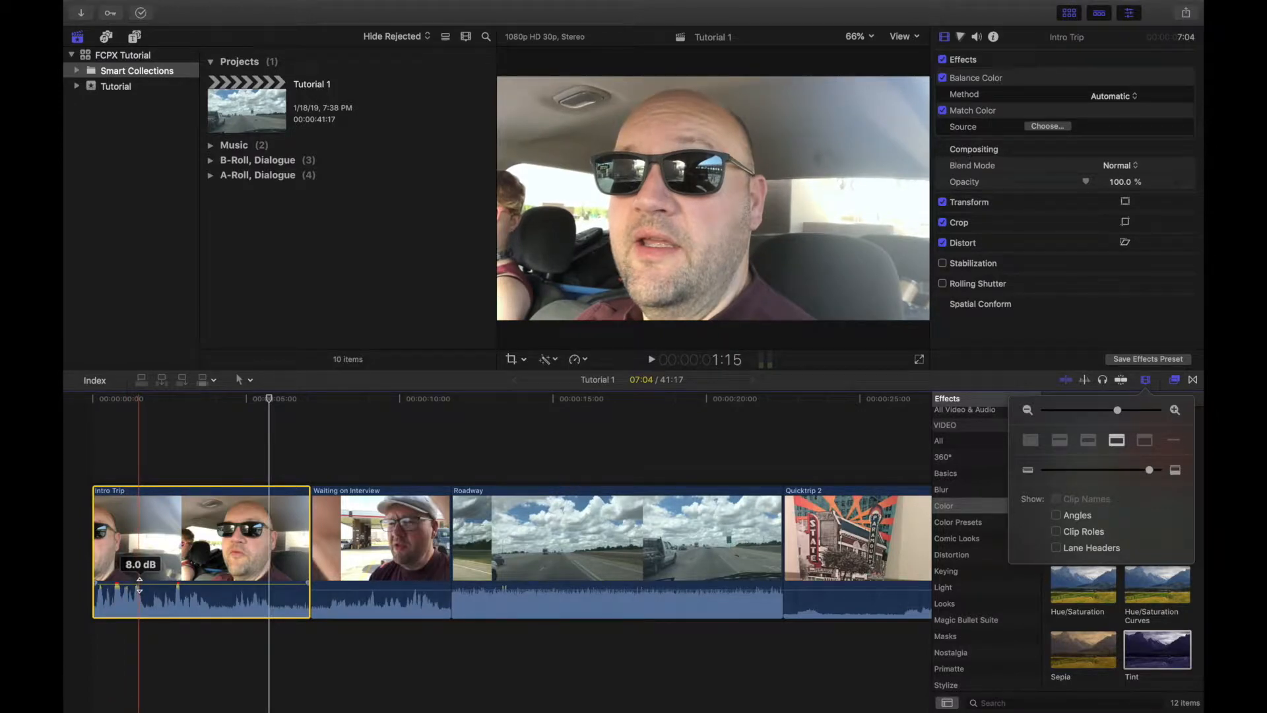
pyautogui.click(139, 587)
pyautogui.moveTo(139, 586); pyautogui.dragTo(139, 590)
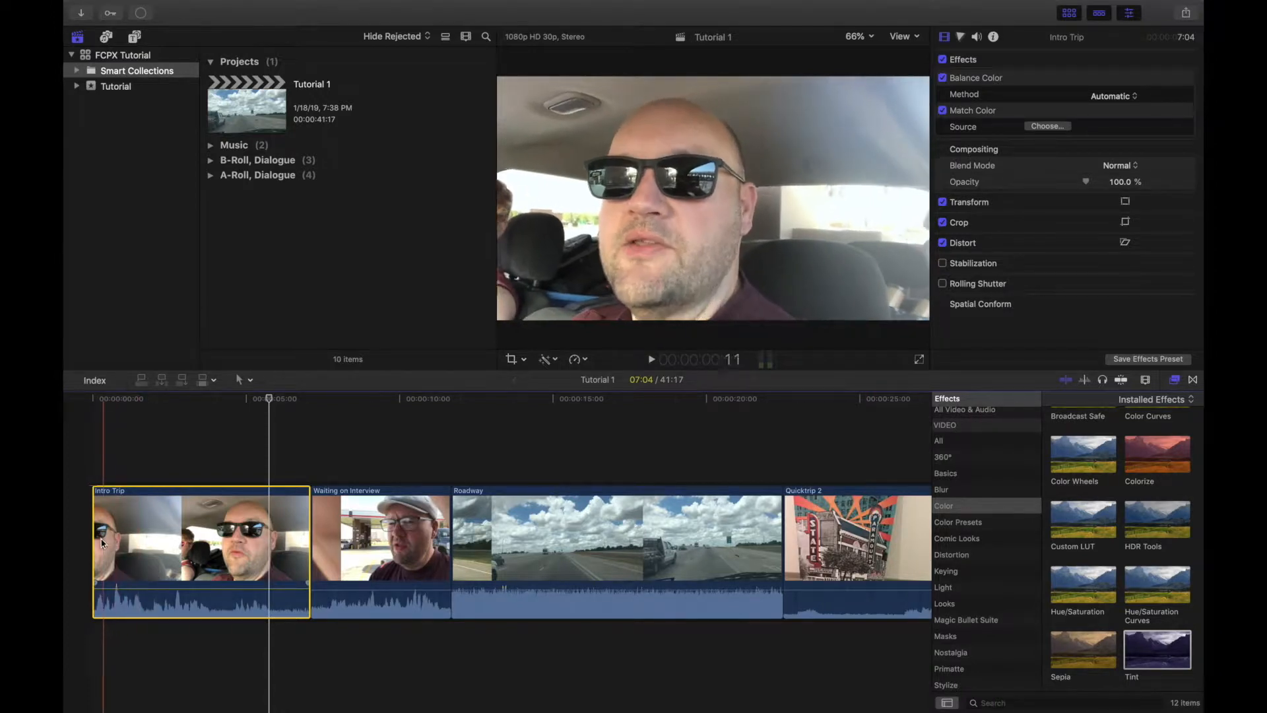
pyautogui.press('space')
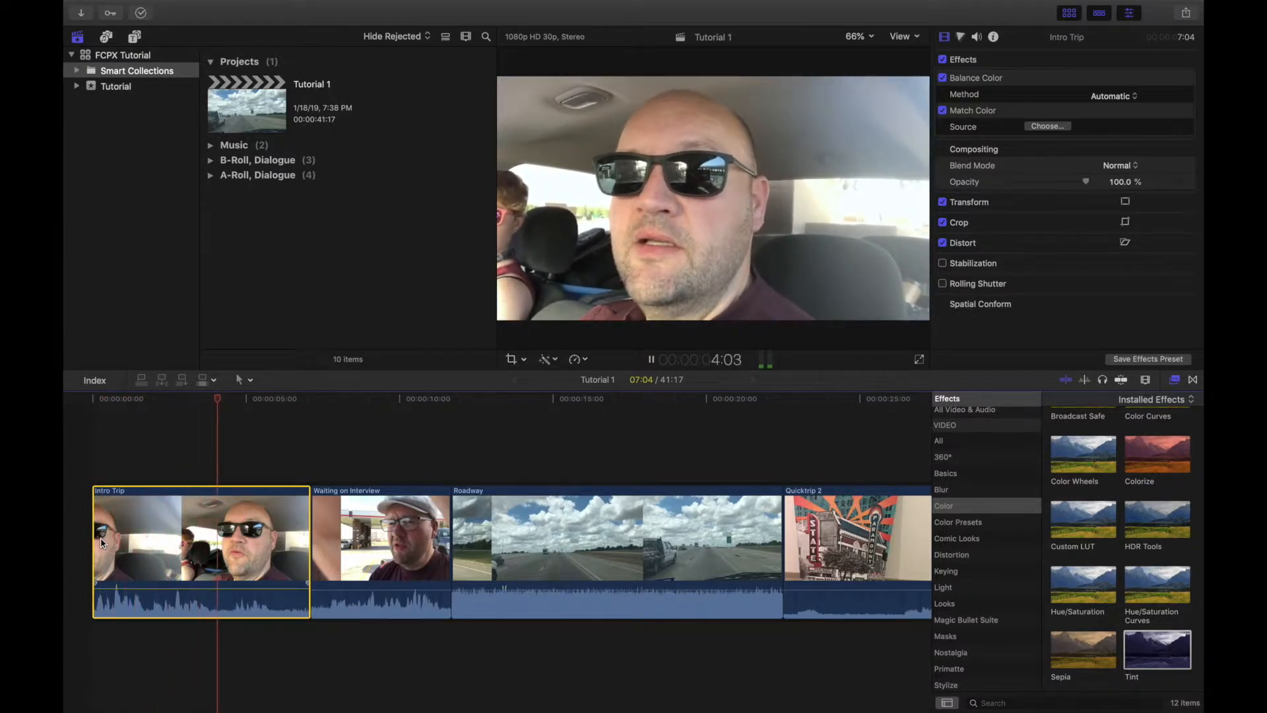
pyautogui.press('space')
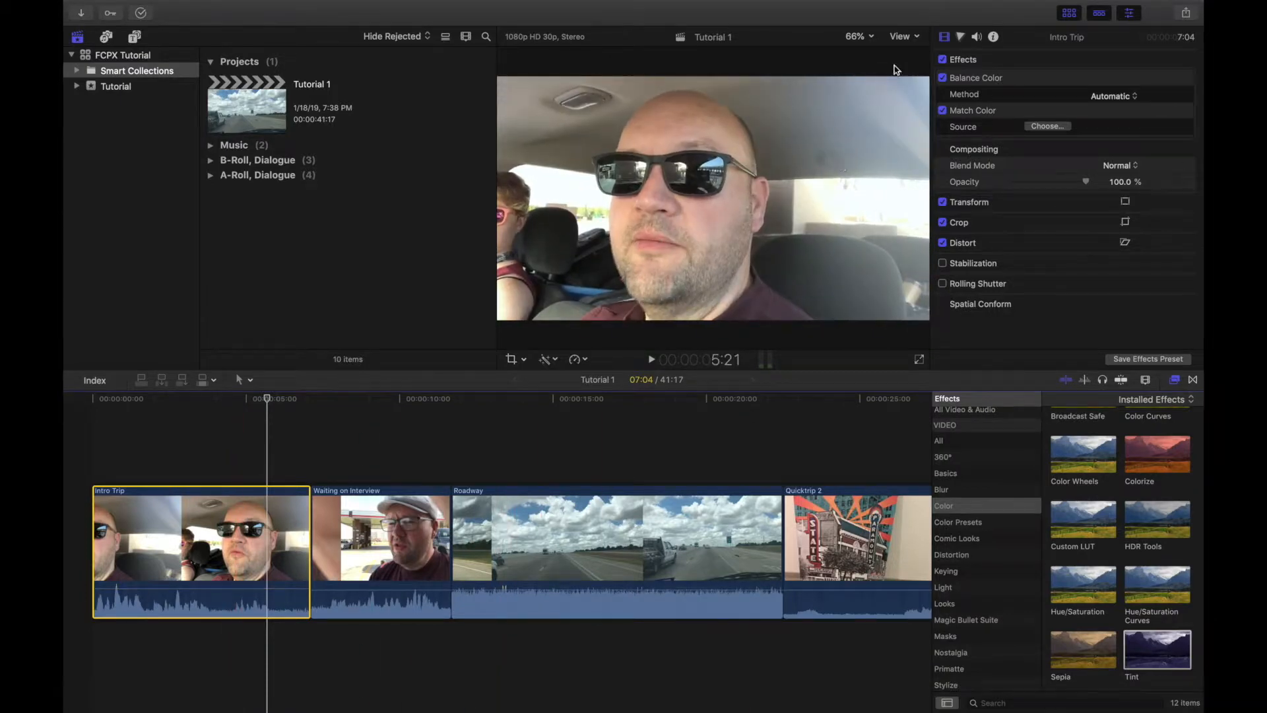
# Step: Set the Intro Trip clip's volume to 5.0 dB in its audio properties
pyautogui.click(978, 37)
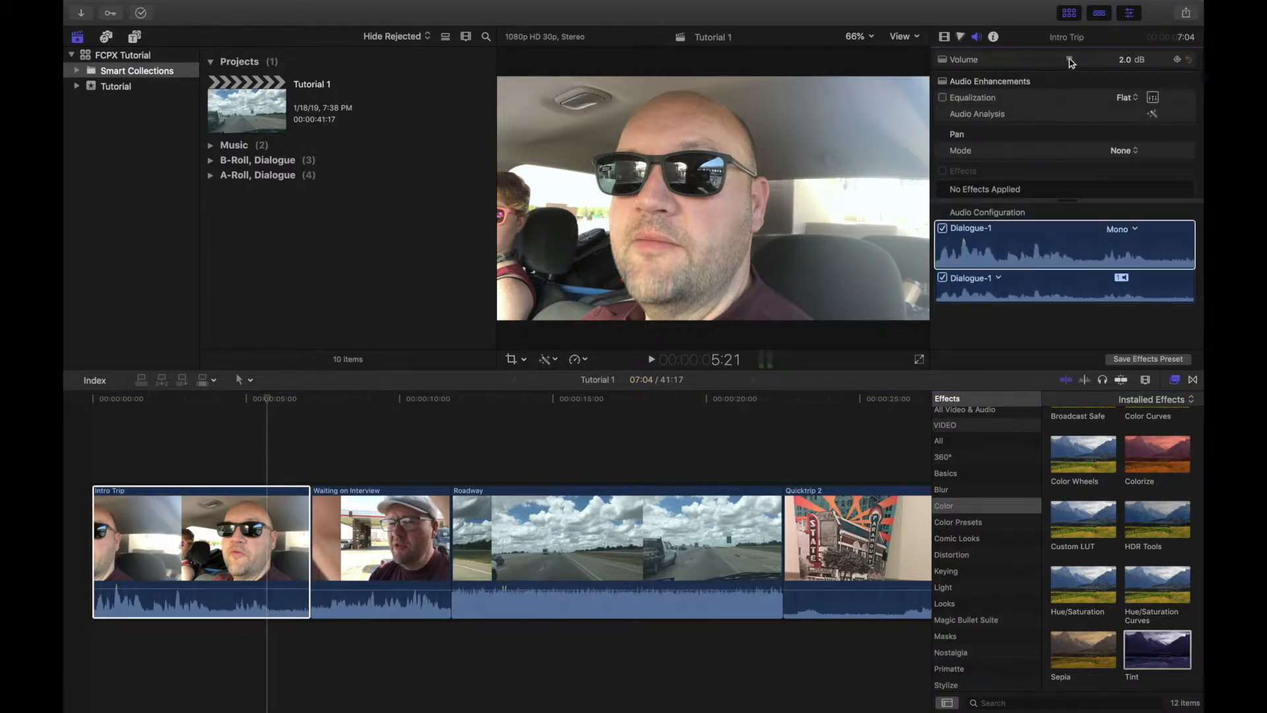
pyautogui.moveTo(1070, 59)
pyautogui.mouseDown()
pyautogui.moveTo(1013, 63)
pyautogui.moveTo(1061, 60)
pyautogui.mouseUp()
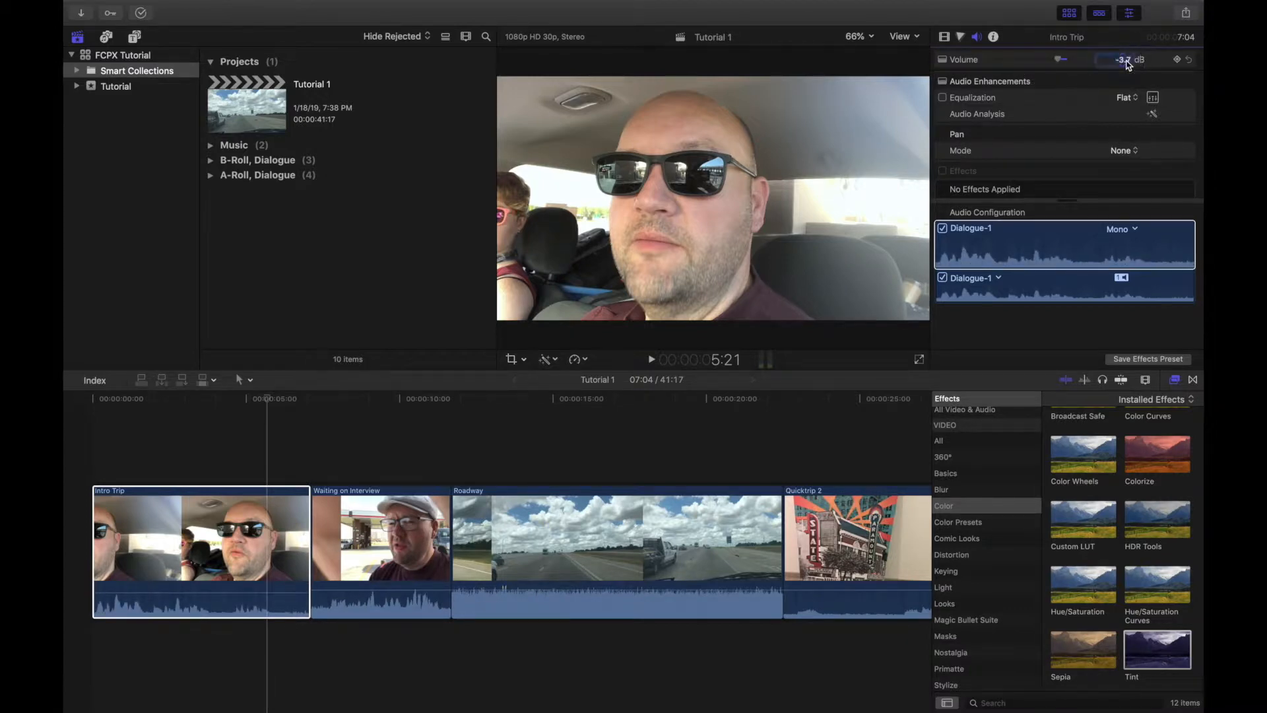
pyautogui.write('5.0')
pyautogui.press('Return')
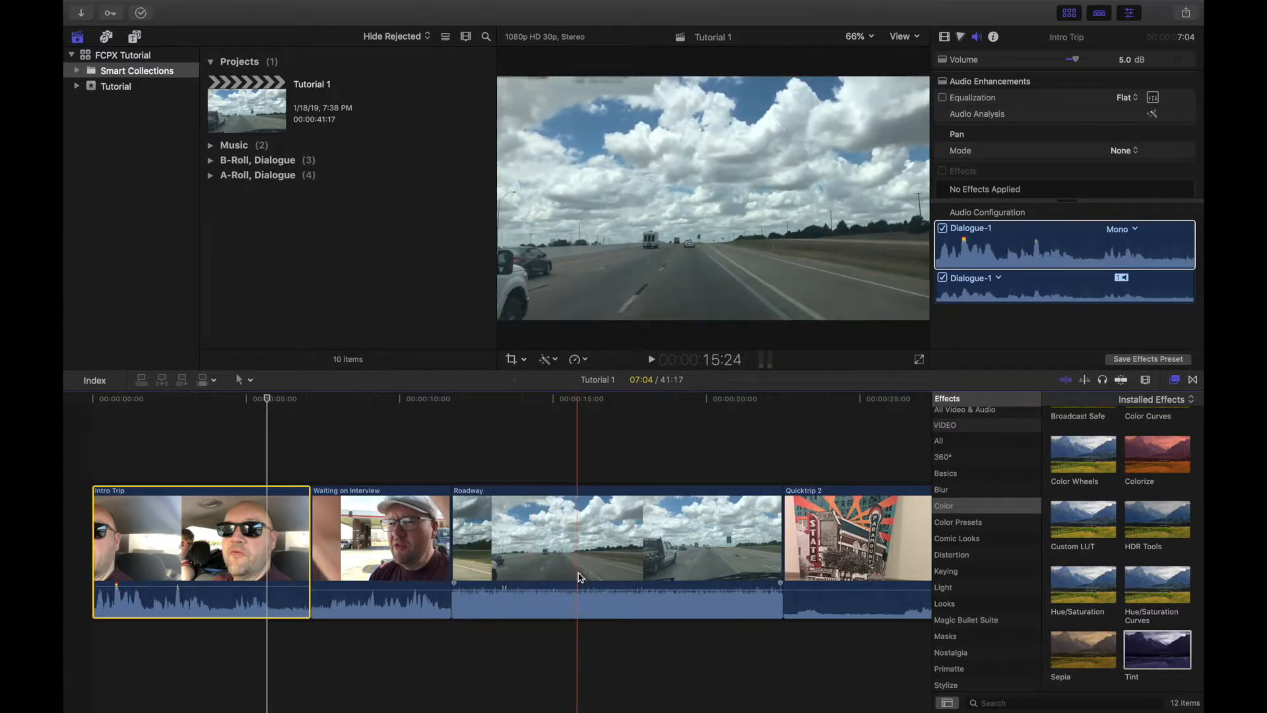
# Step: Try silencing the Roadway clip by lowering its volume fully, and bring it back to 0 dB
pyautogui.click(584, 589)
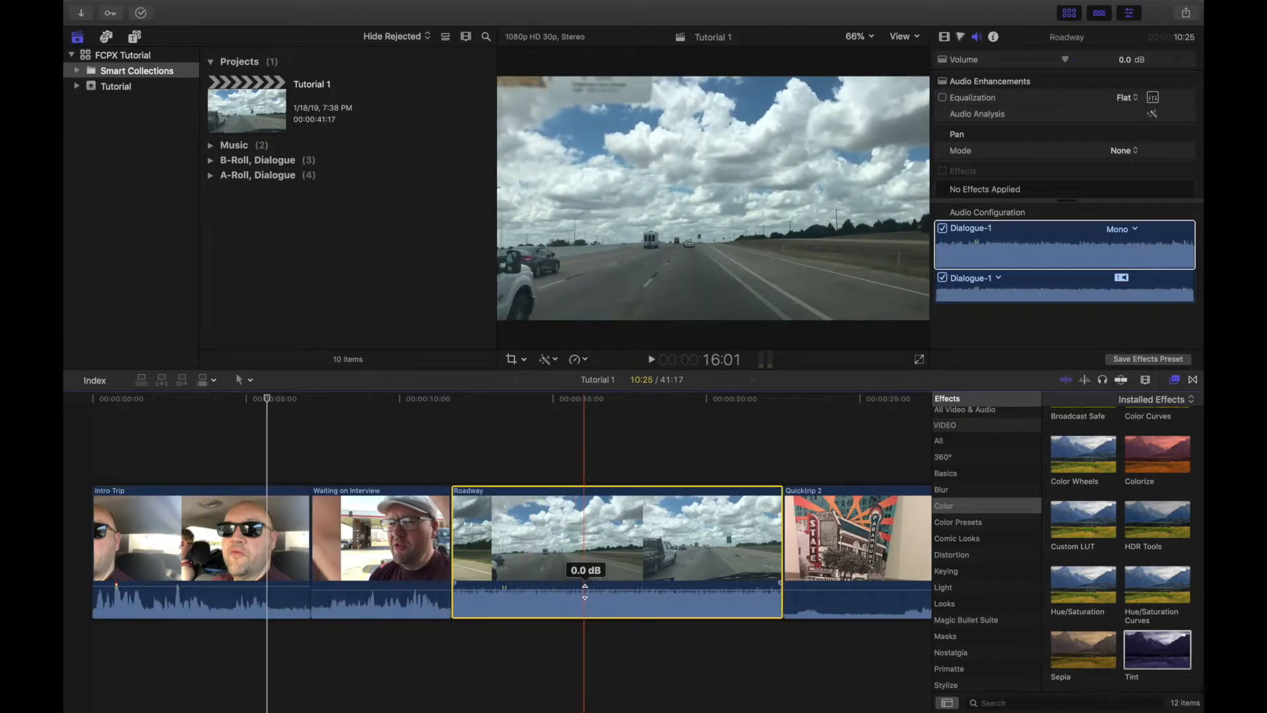
pyautogui.moveTo(585, 591); pyautogui.dragTo(587, 680)
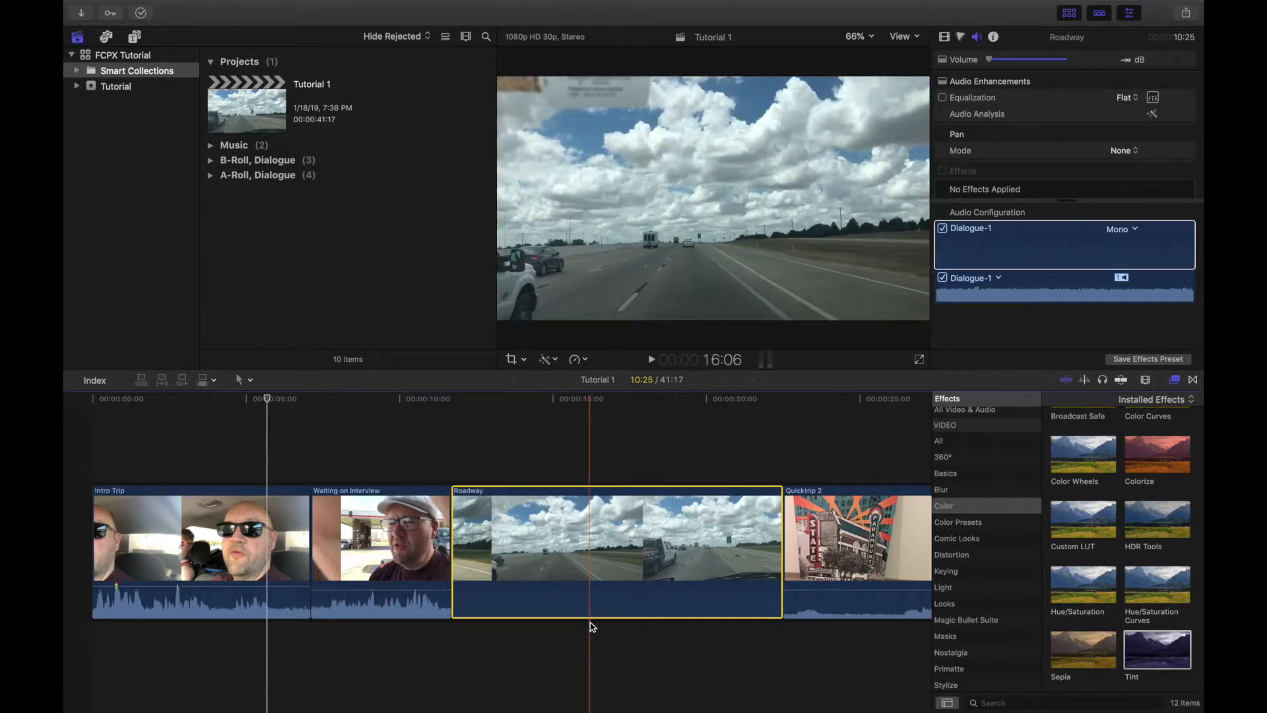
pyautogui.moveTo(590, 616); pyautogui.dragTo(593, 584)
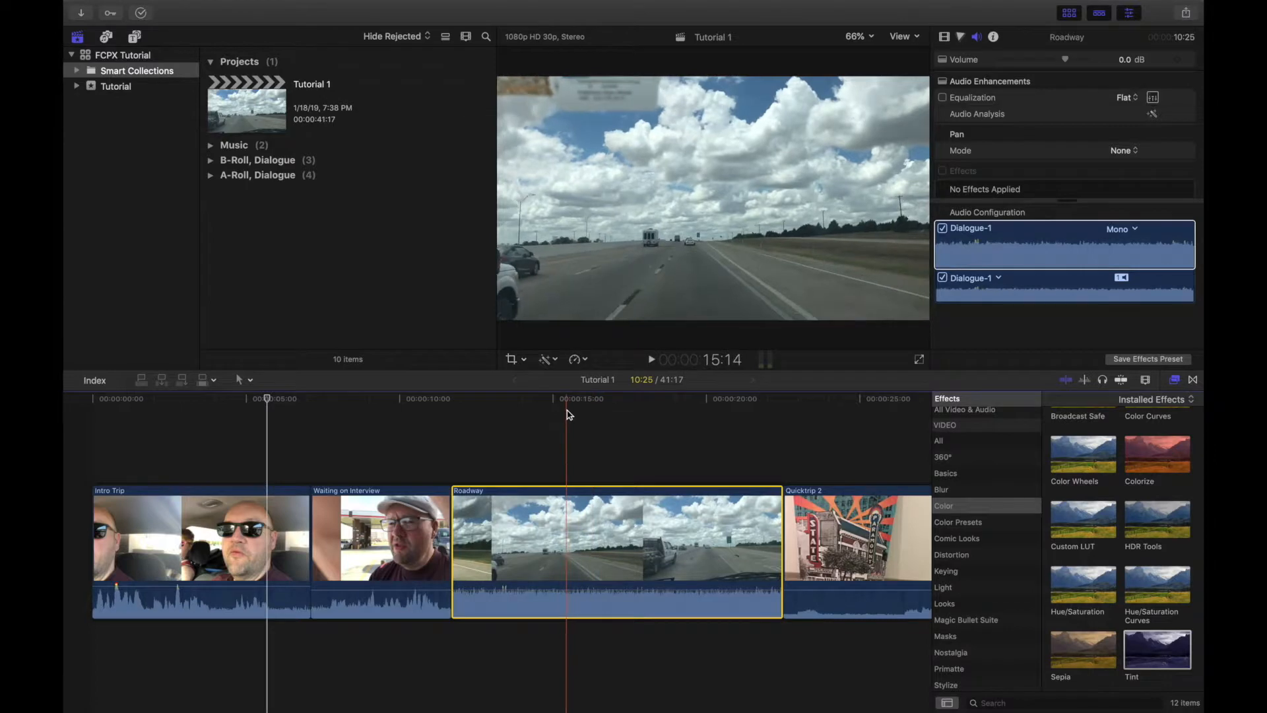
# Step: Show the large audio meters and play the Intro Trip clip to check its levels
pyautogui.click(768, 362)
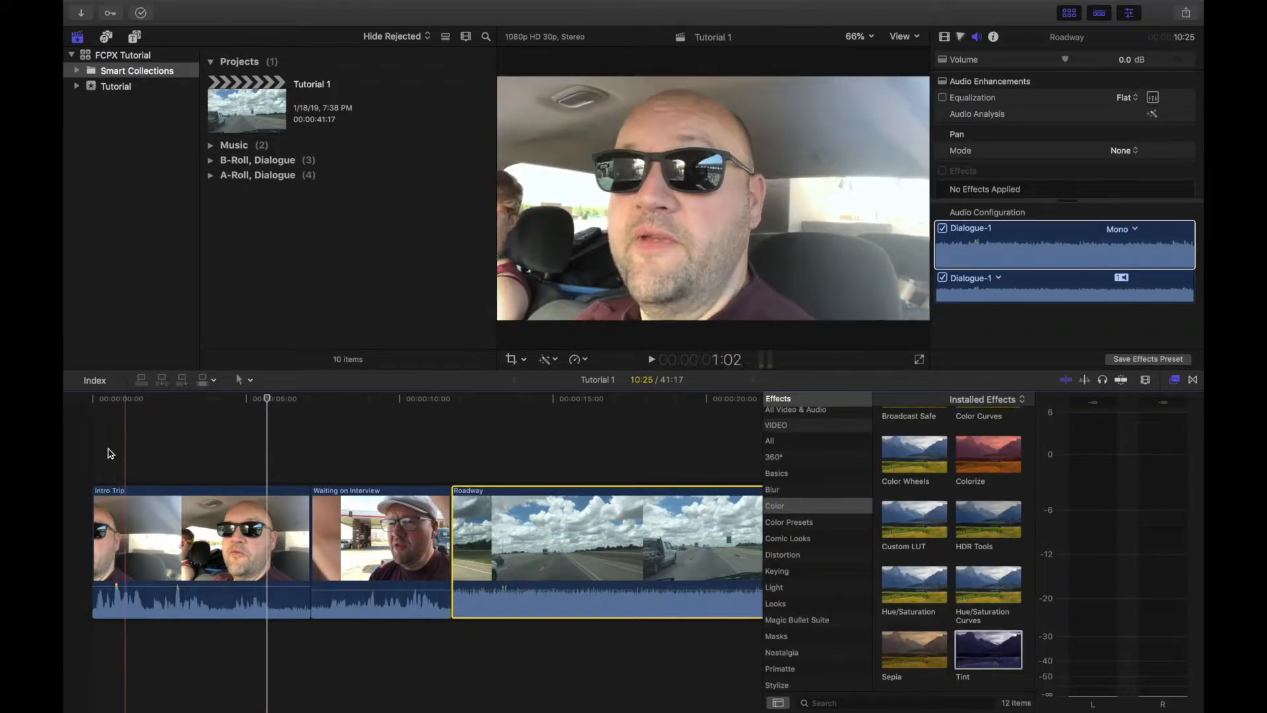
pyautogui.press('space')
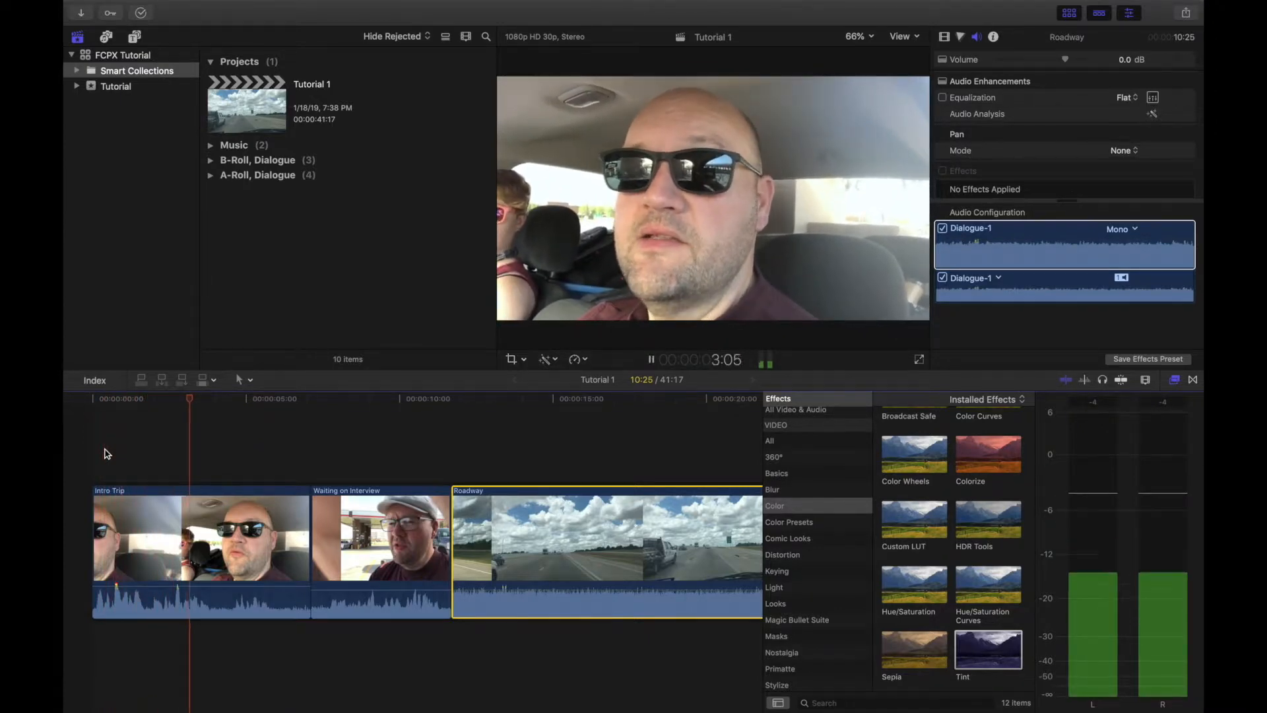
pyautogui.press('space')
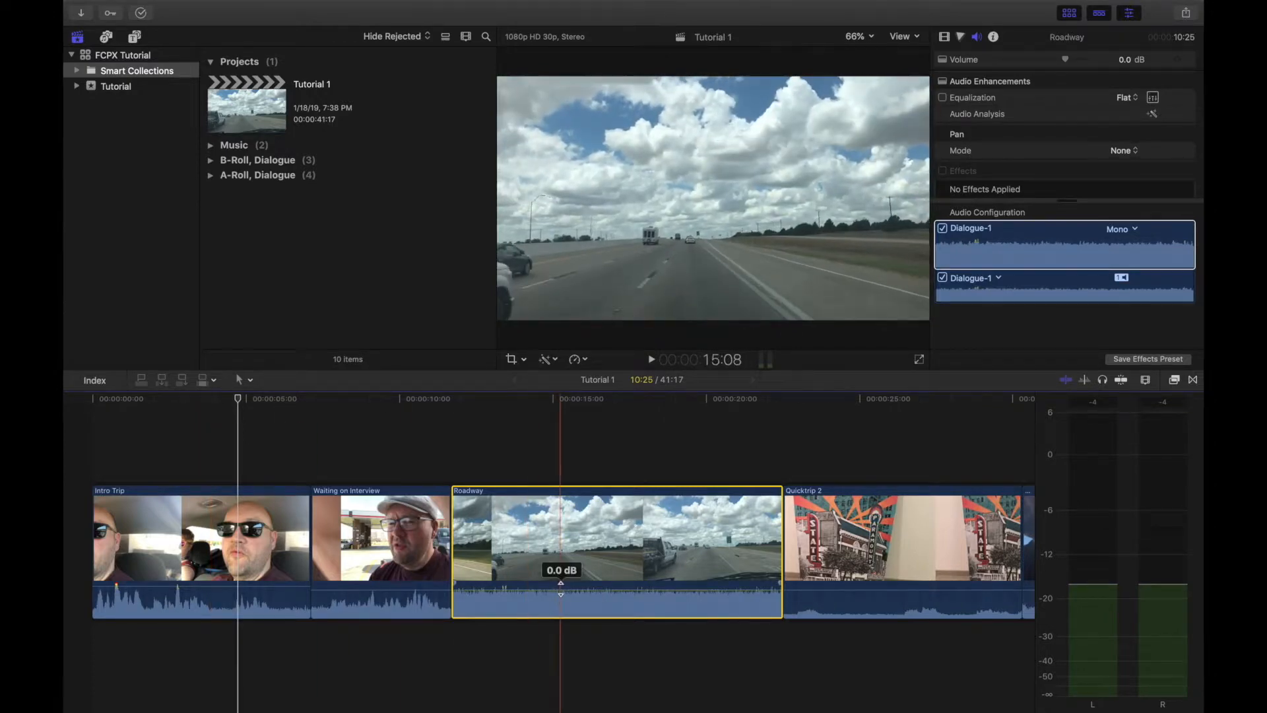
# Step: Lower the Roadway clip's volume to -2 dB and detach the audio from its video
pyautogui.moveTo(563, 587)
pyautogui.mouseDown()
pyautogui.moveTo(564, 653)
pyautogui.moveTo(578, 575)
pyautogui.moveTo(578, 589)
pyautogui.mouseUp()
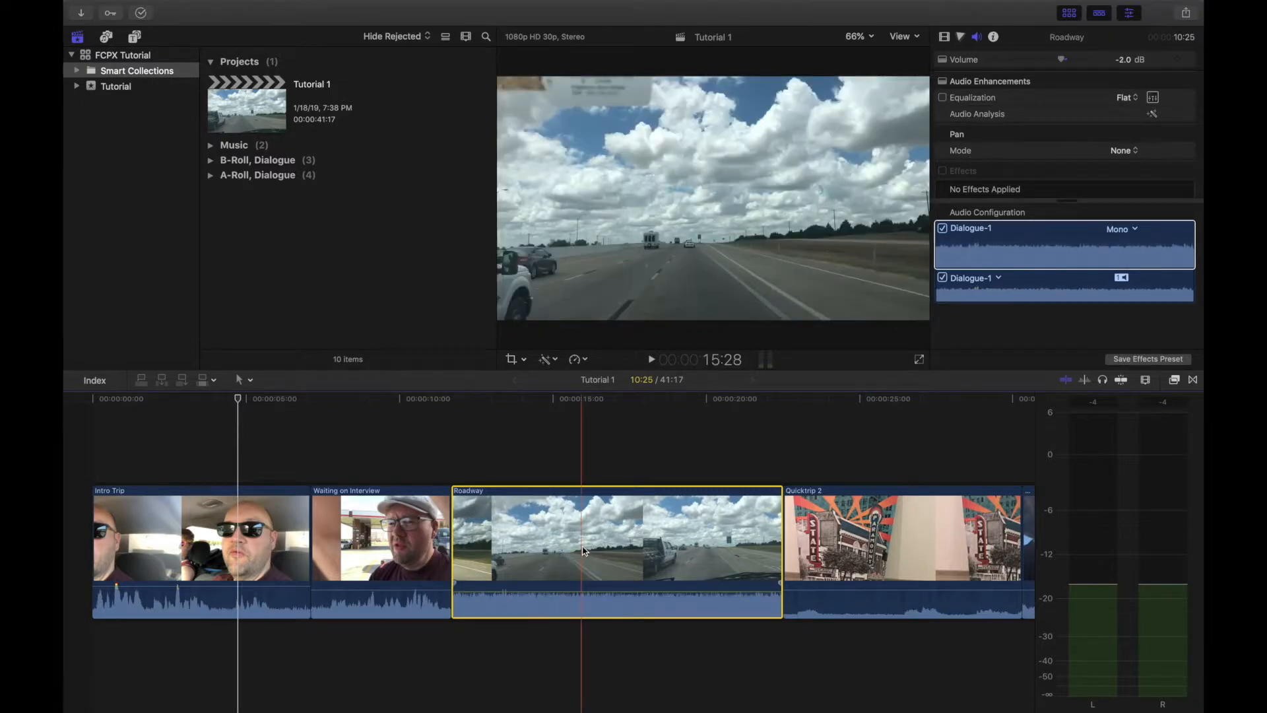
pyautogui.rightClick(582, 550)
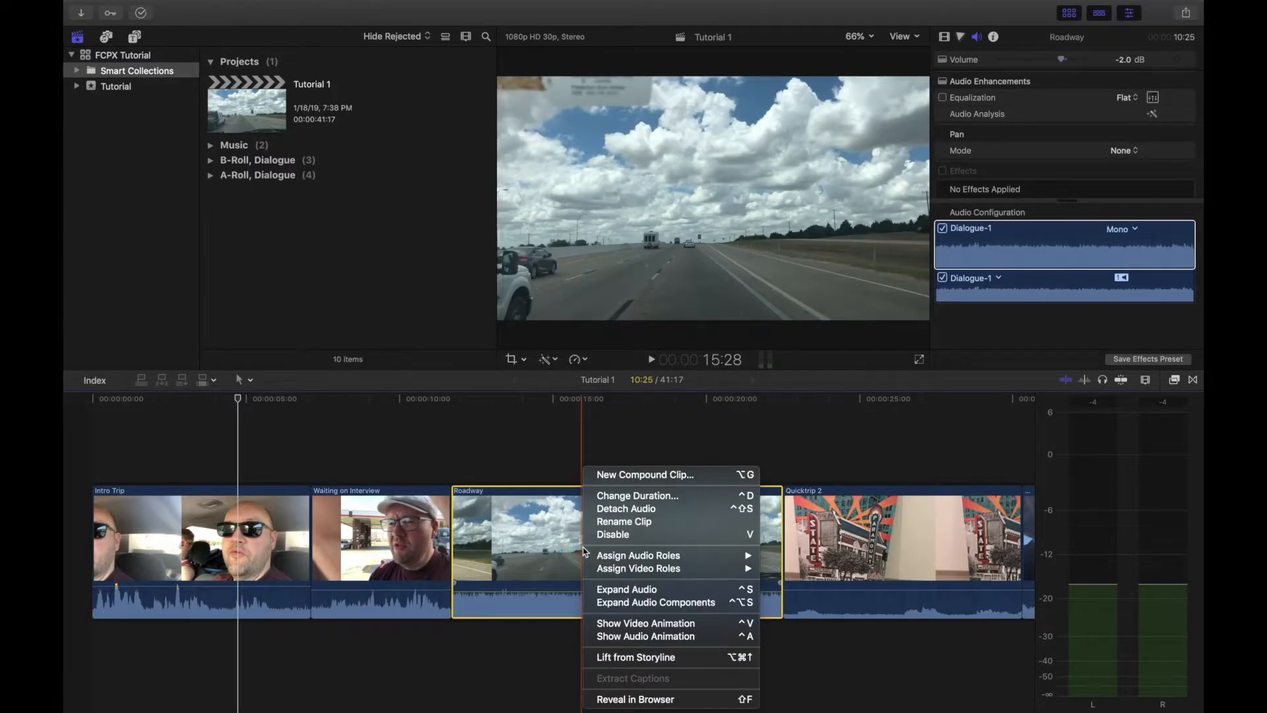
pyautogui.rightClick(561, 545)
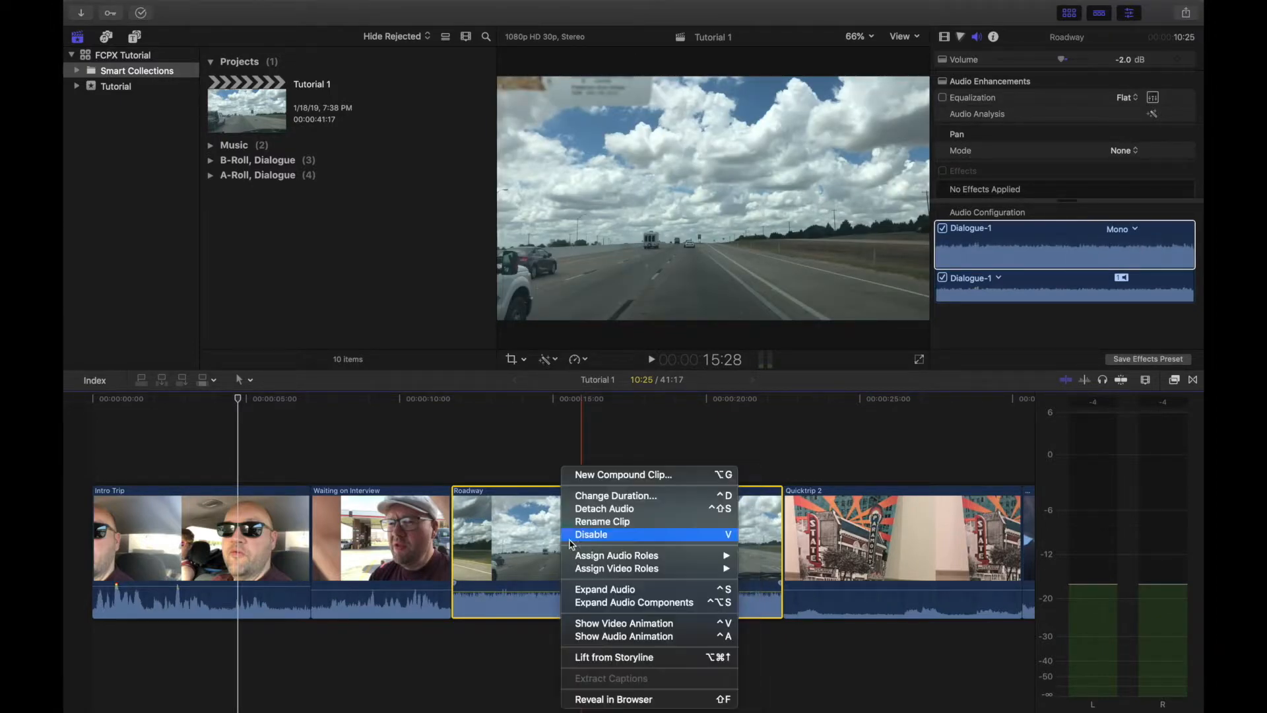
pyautogui.click(626, 515)
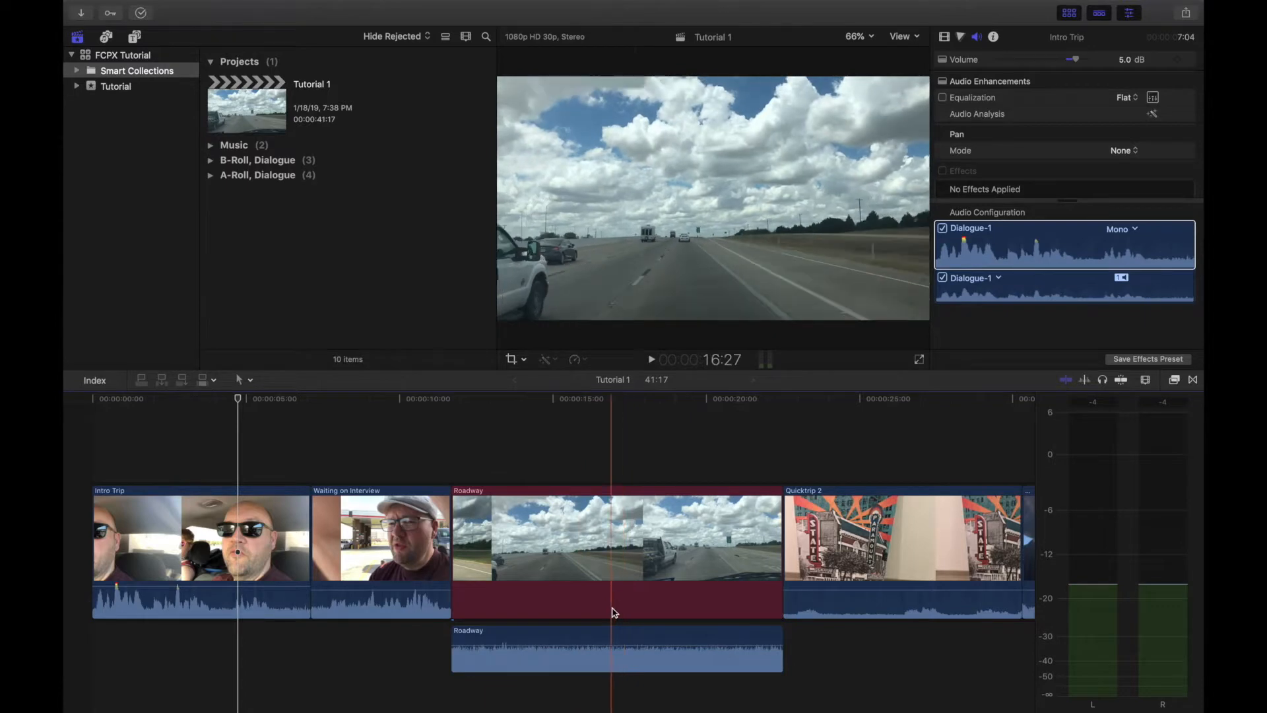
# Step: Delete the detached Roadway audio and play the remaining video to check it
pyautogui.click(606, 640)
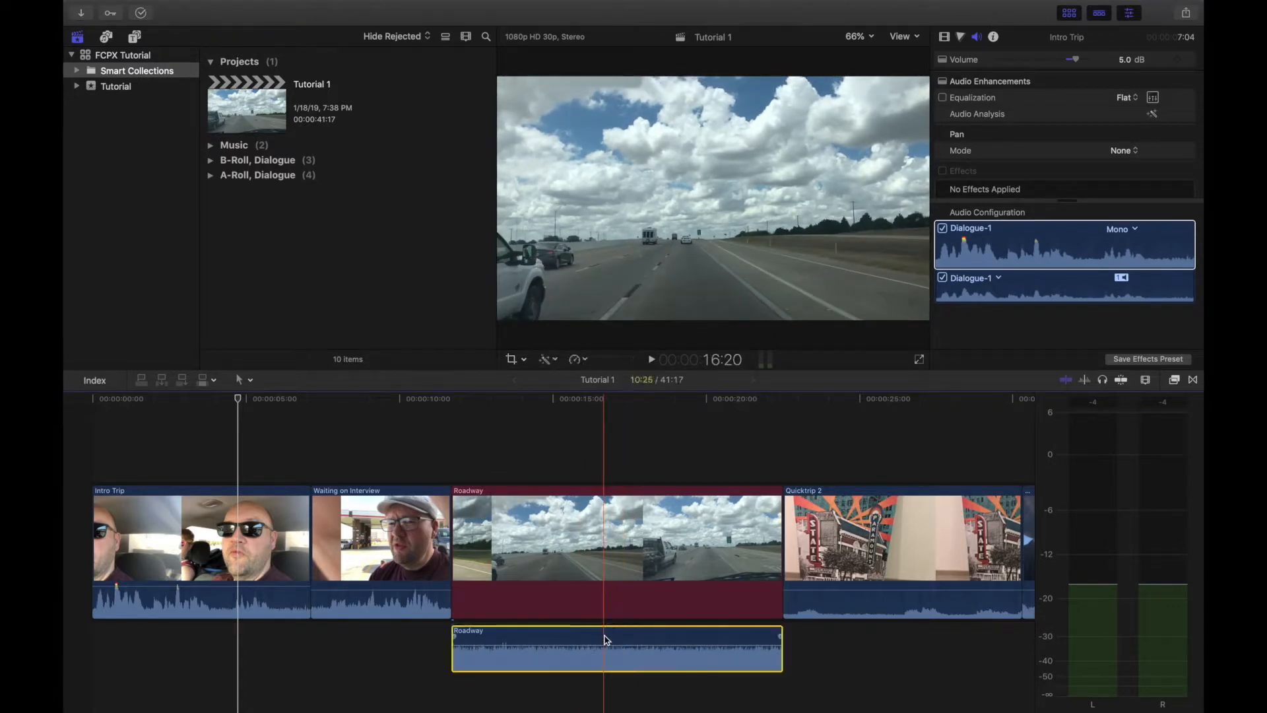
pyautogui.press('Delete')
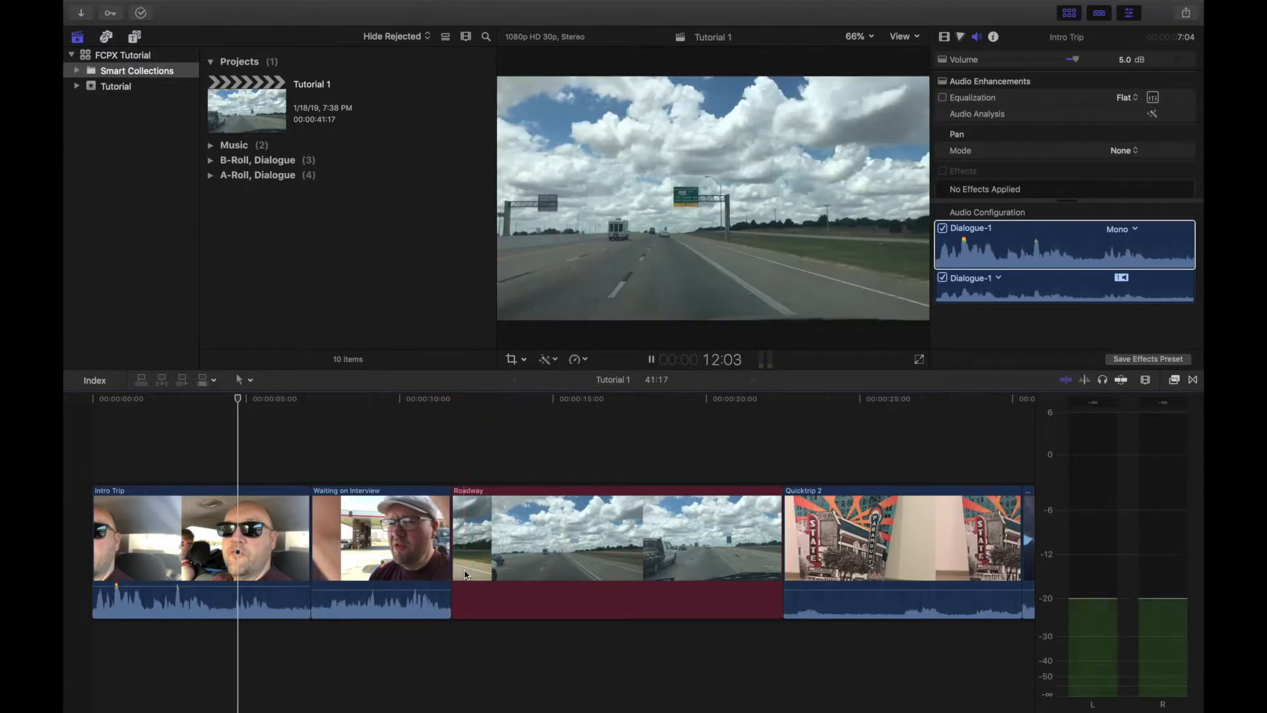
pyautogui.press('space')
pyautogui.press('space')
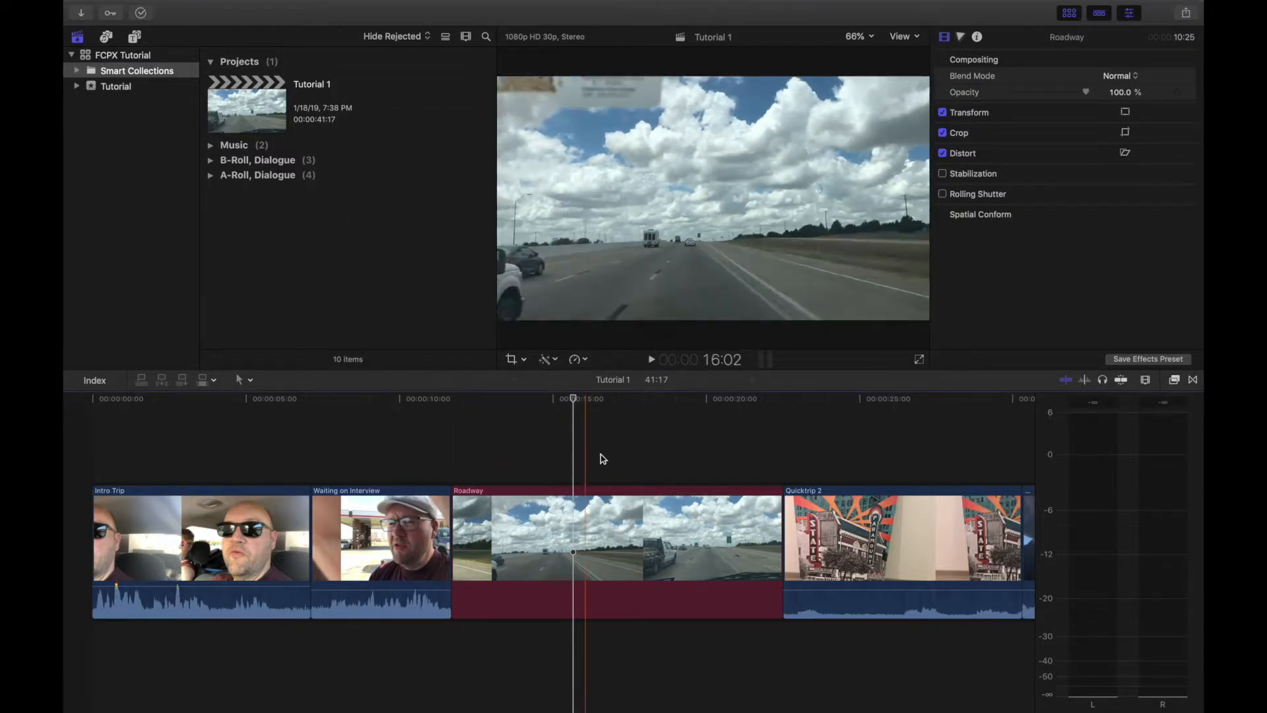
# Step: Place the Amaze music track beneath the Roadway clip with snapping on, aligning its start with the start of Roadway
pyautogui.click(211, 146)
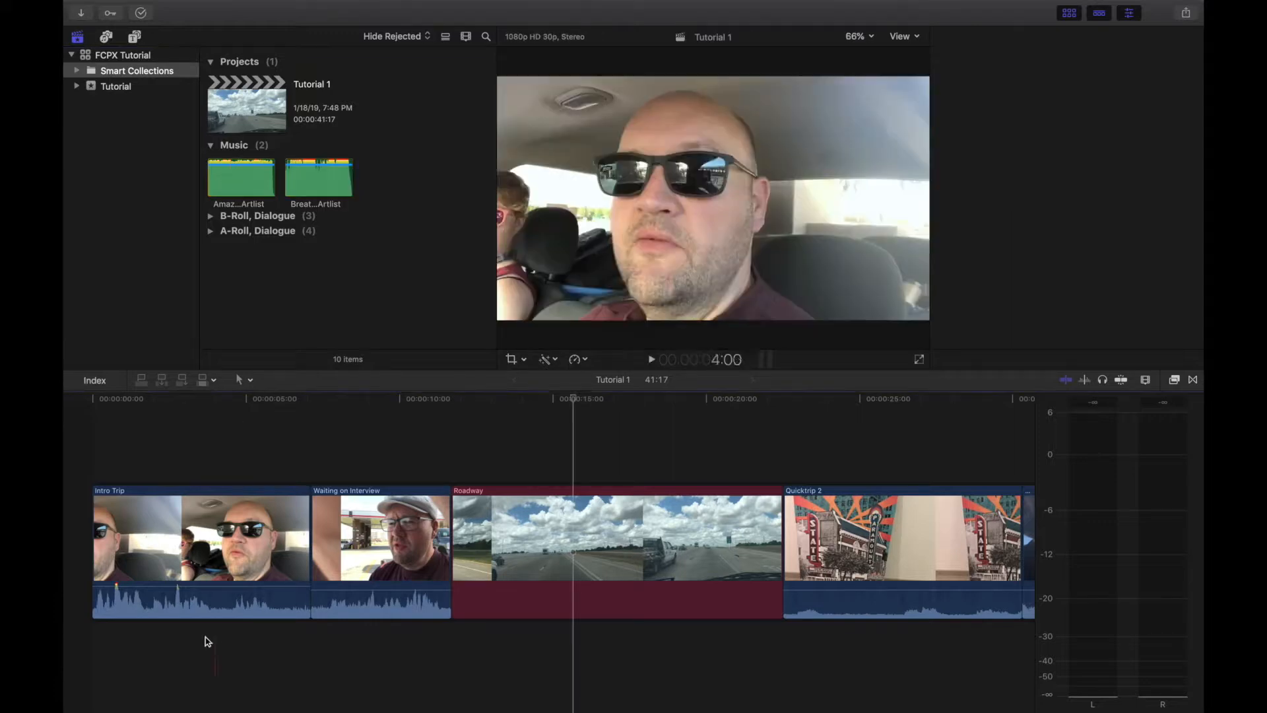
pyautogui.click(203, 638)
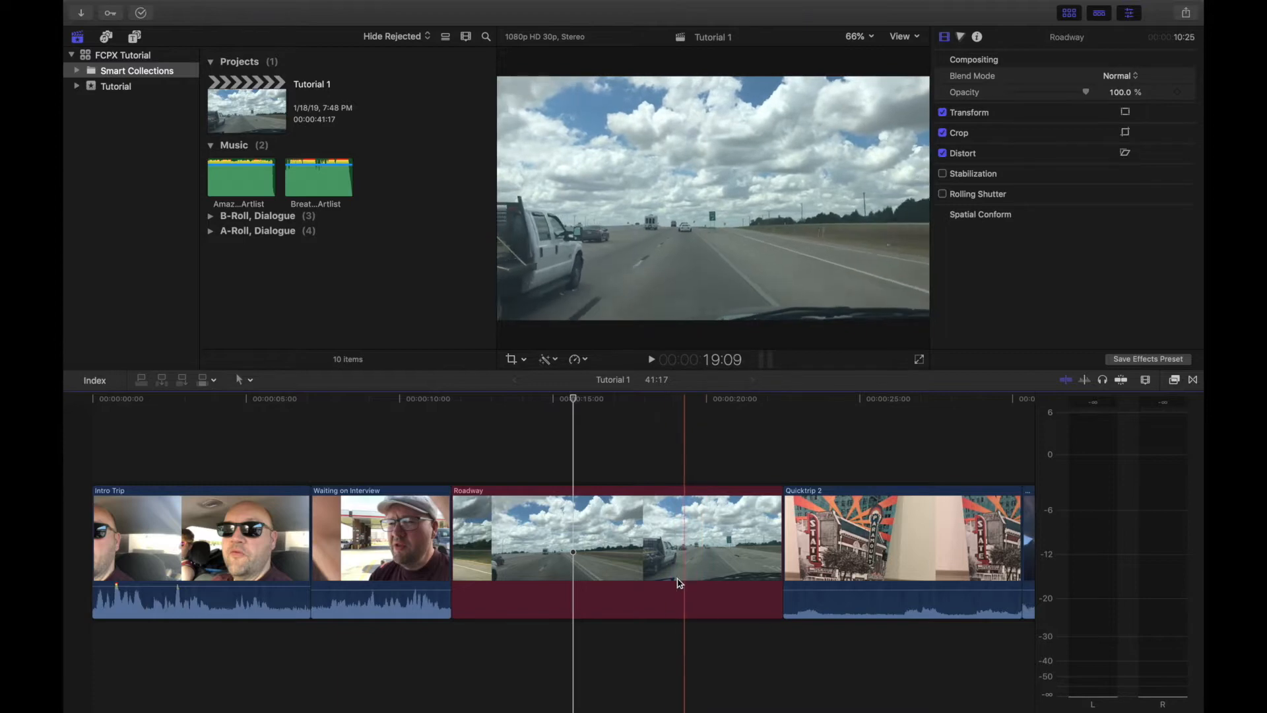
pyautogui.moveTo(259, 177); pyautogui.dragTo(453, 652)
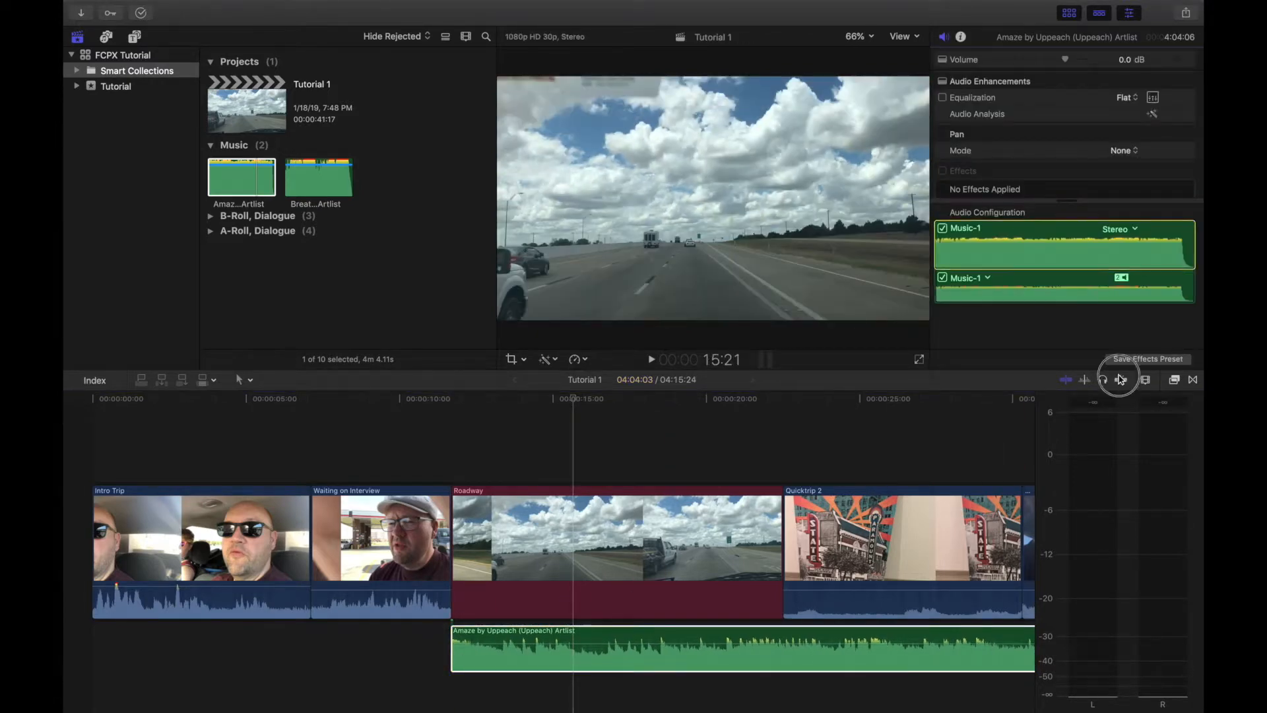
pyautogui.click(1120, 379)
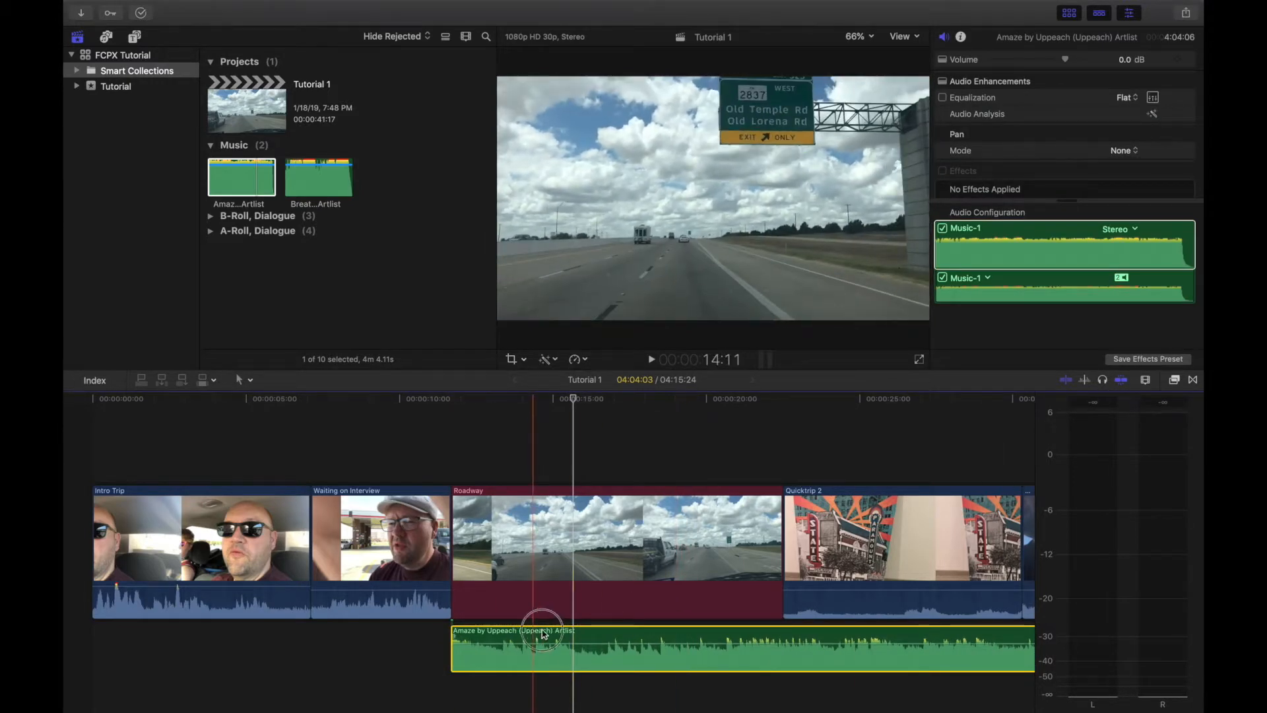
pyautogui.moveTo(543, 635)
pyautogui.mouseDown()
pyautogui.moveTo(564, 631)
pyautogui.moveTo(536, 634)
pyautogui.mouseUp()
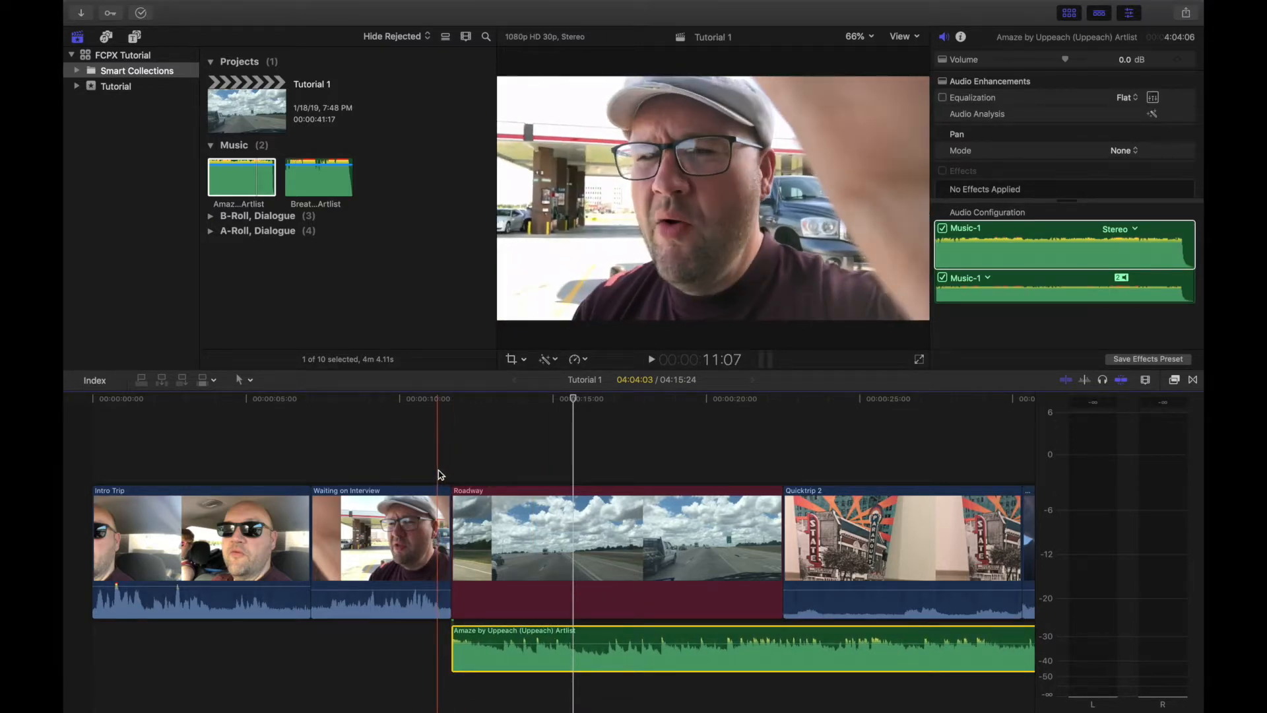
# Step: Lower the Amaze music's volume to -9 dB, playing the Roadway section before and after the change to check the levels
pyautogui.press('space')
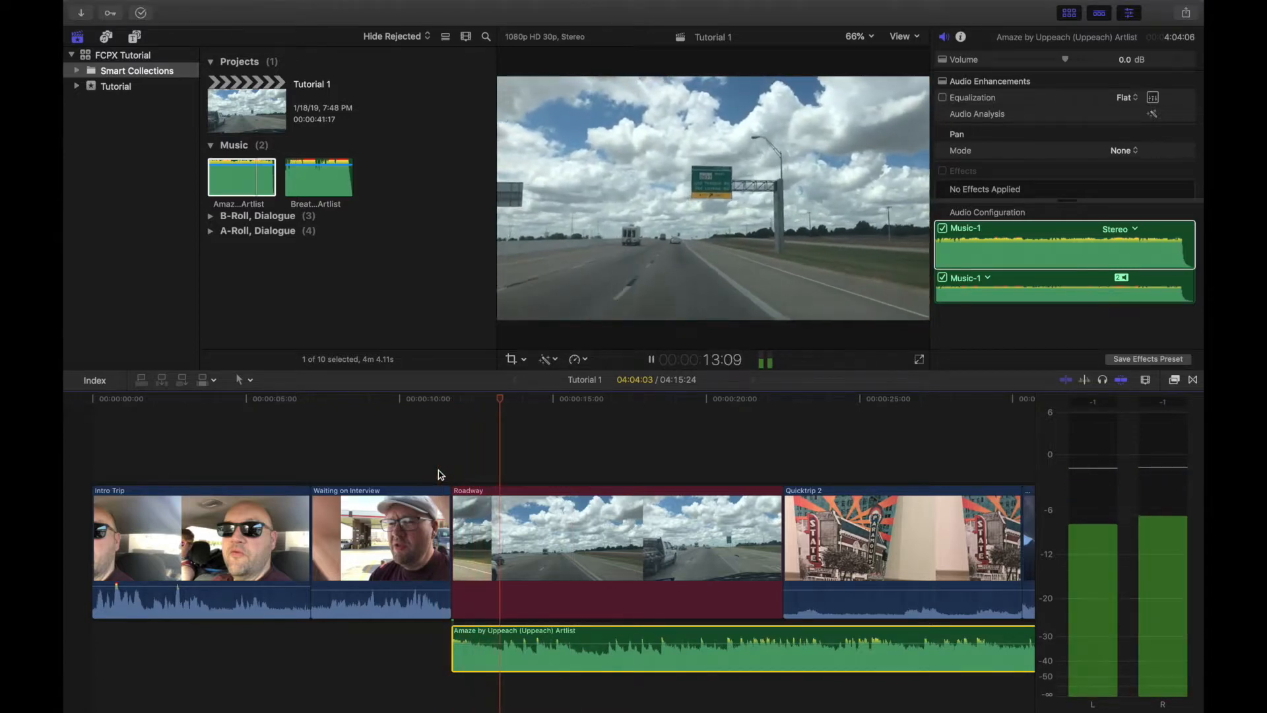
pyautogui.press('space')
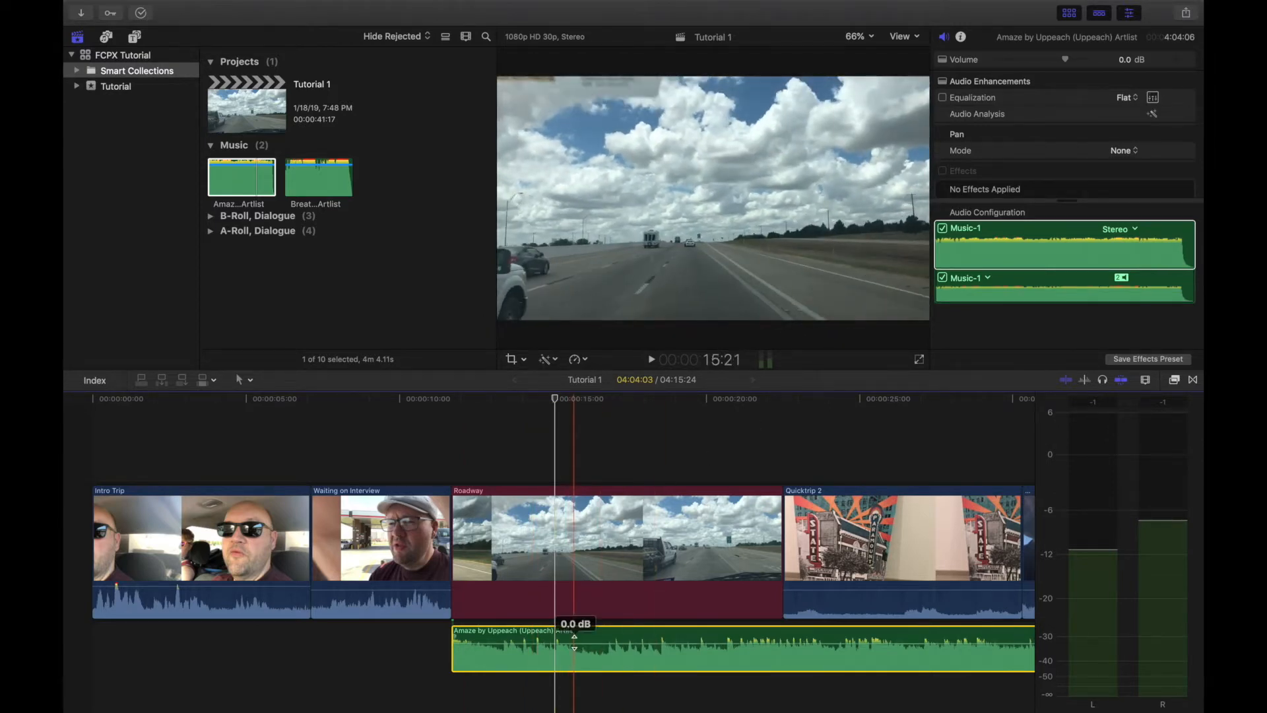
pyautogui.moveTo(578, 644); pyautogui.dragTo(577, 652)
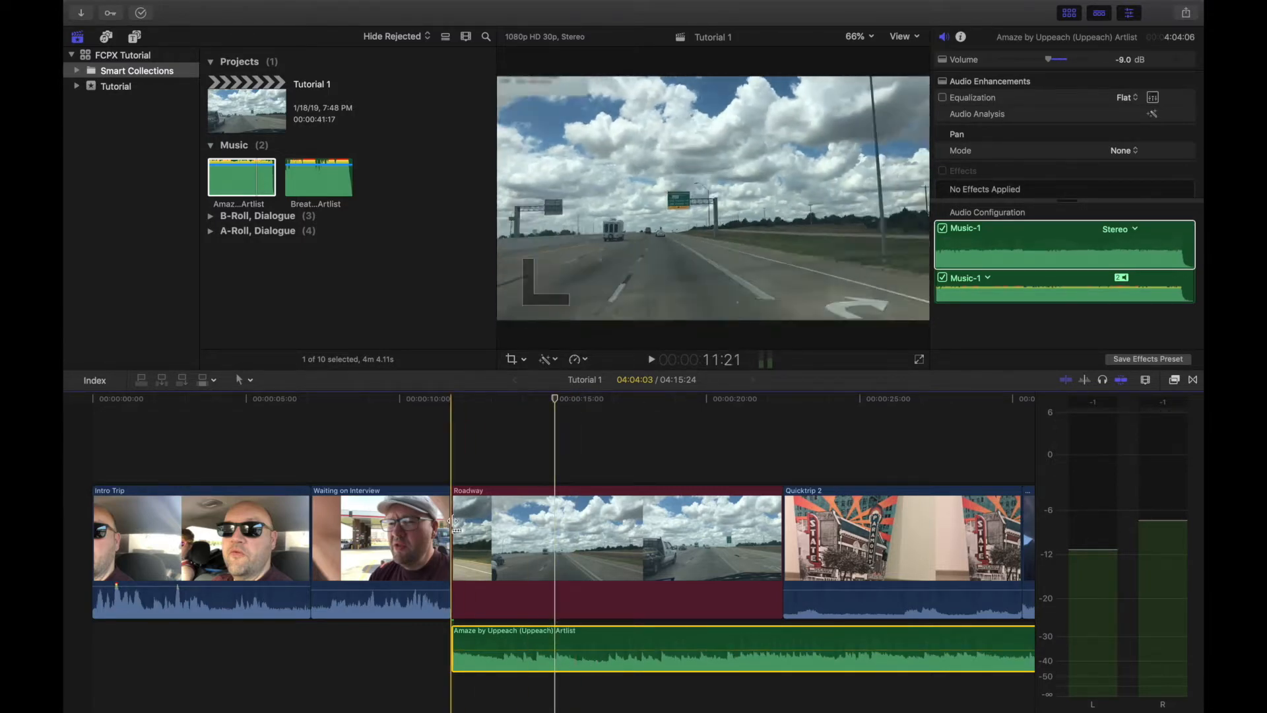
pyautogui.press('space')
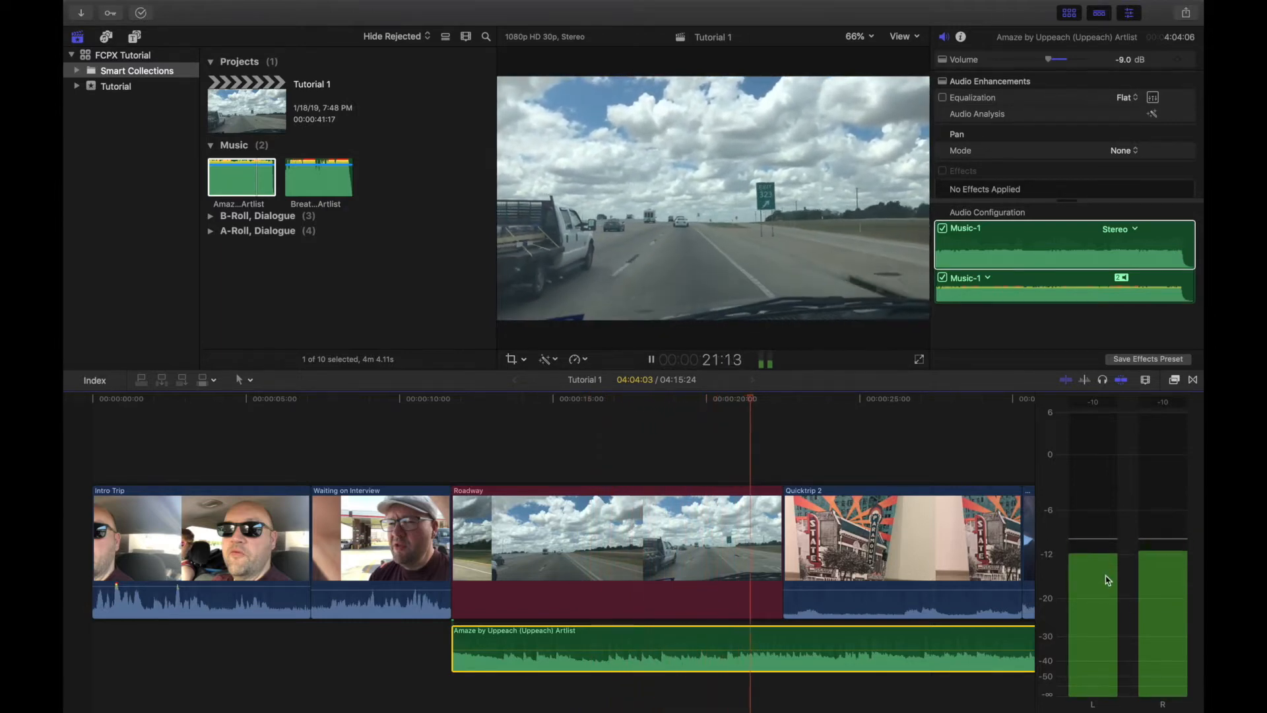
pyautogui.press('space')
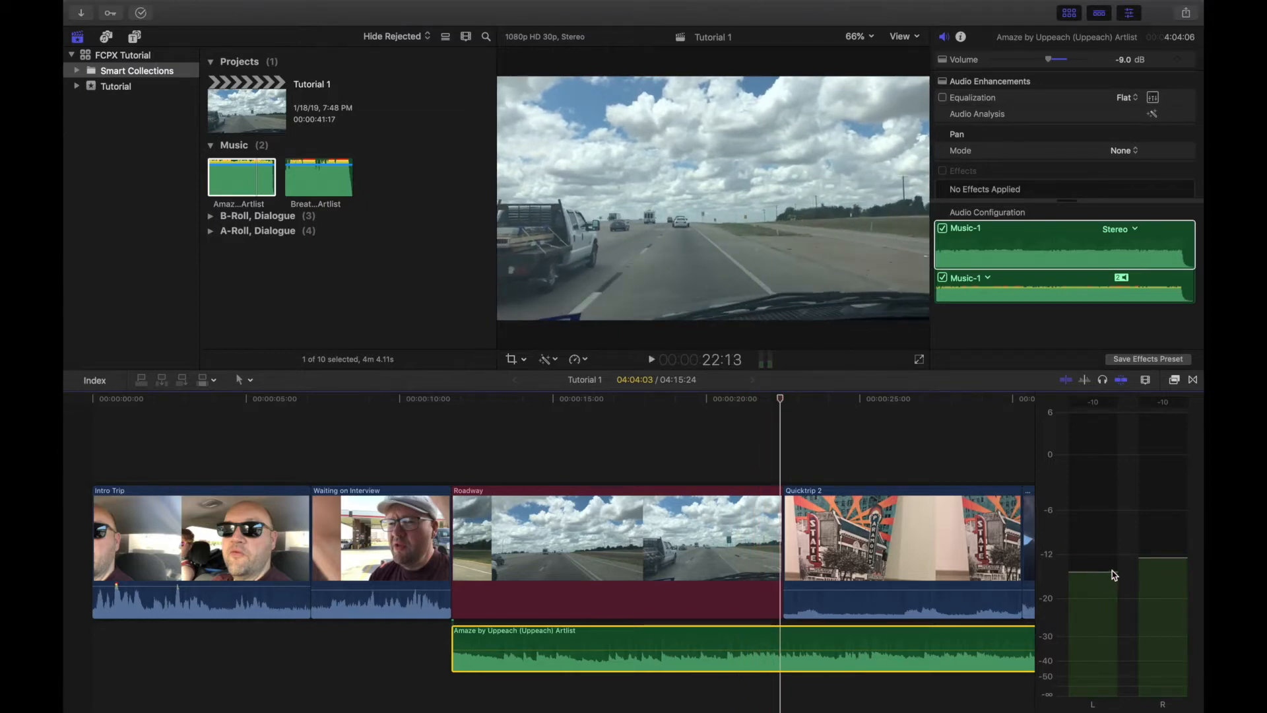
# Step: Cut the Amaze music at the end of the Roadway clip, delete the excess after the cut, and play the section
pyautogui.moveTo(786, 398)
pyautogui.mouseDown()
pyautogui.moveTo(838, 406)
pyautogui.moveTo(790, 407)
pyautogui.mouseUp()
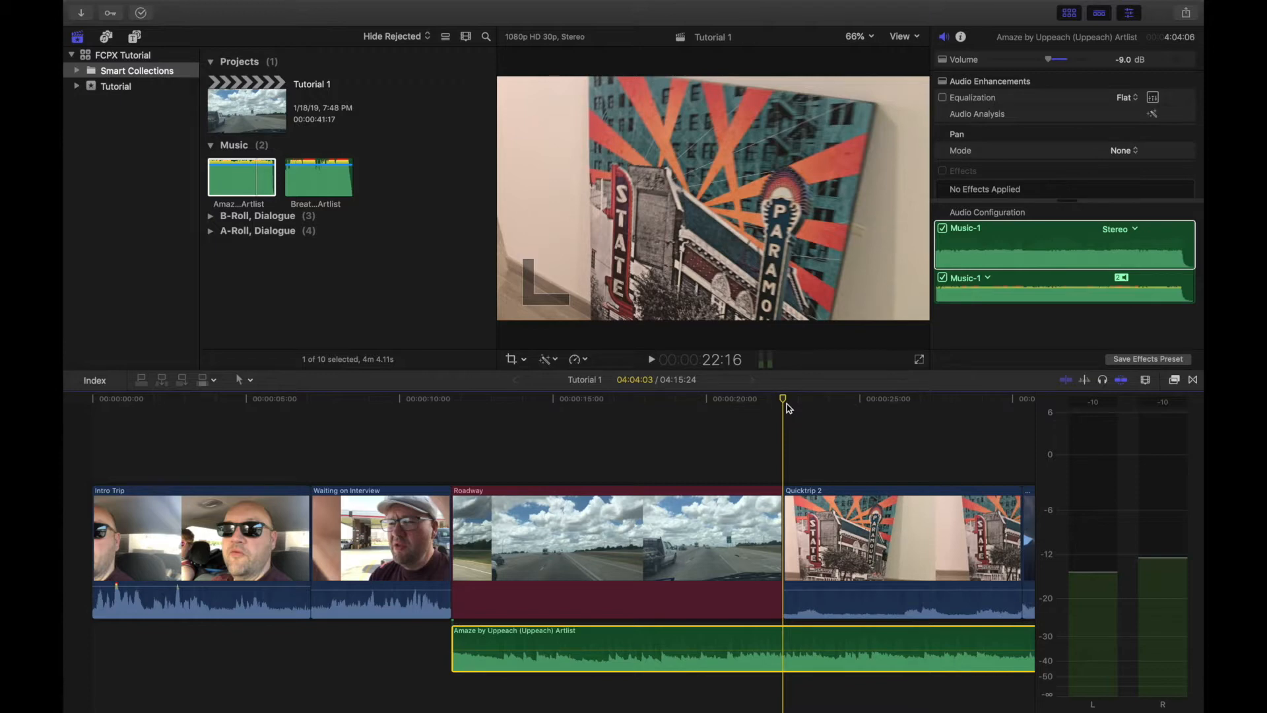
pyautogui.click(790, 640)
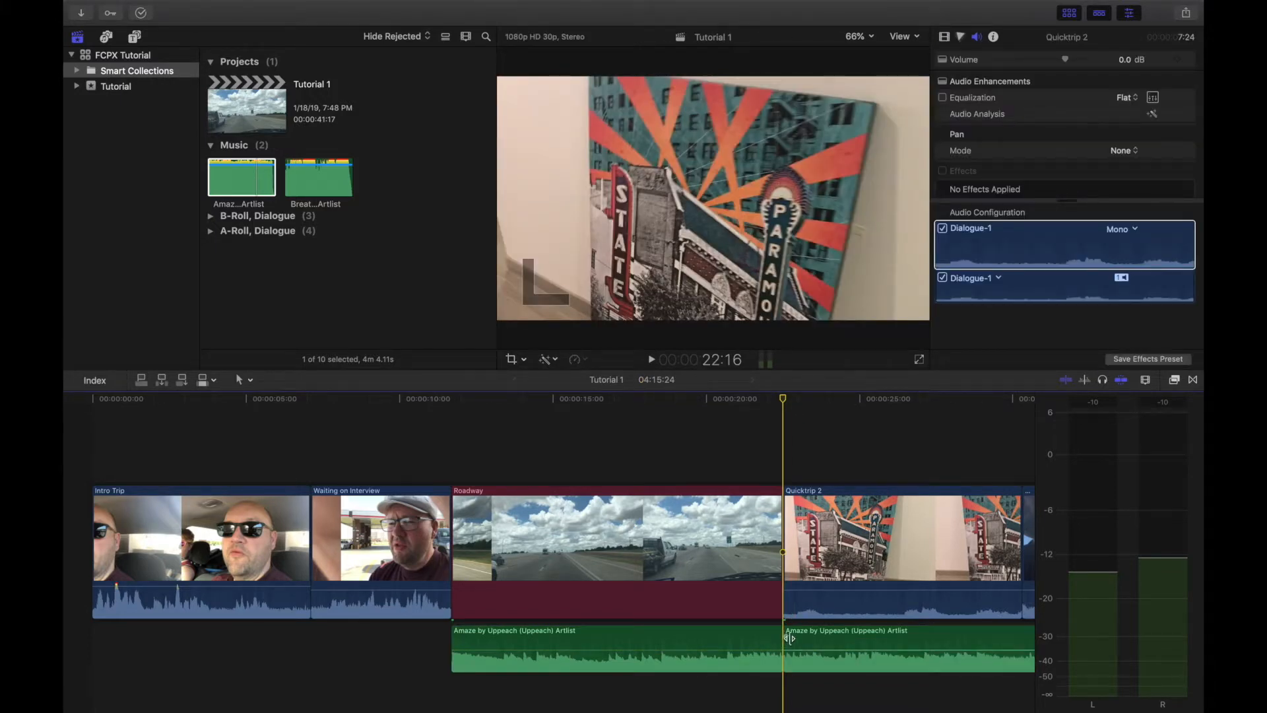
pyautogui.click(797, 639)
pyautogui.press('Delete')
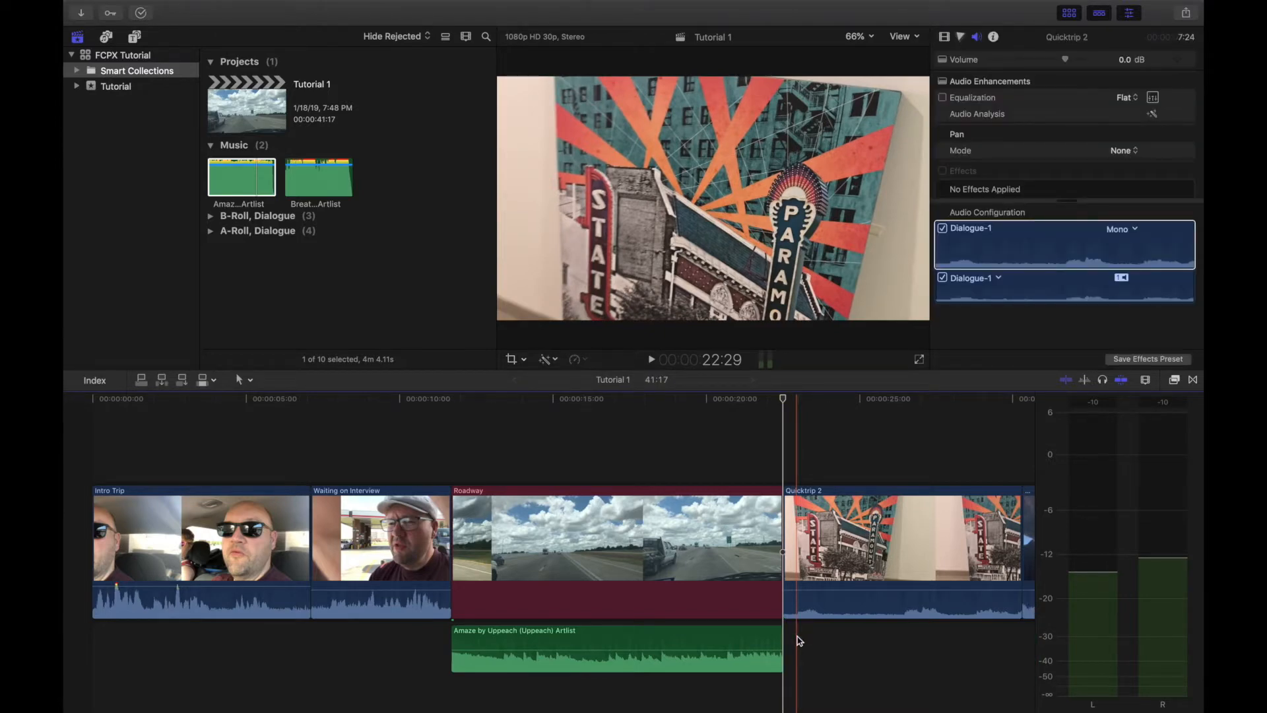
pyautogui.press('space')
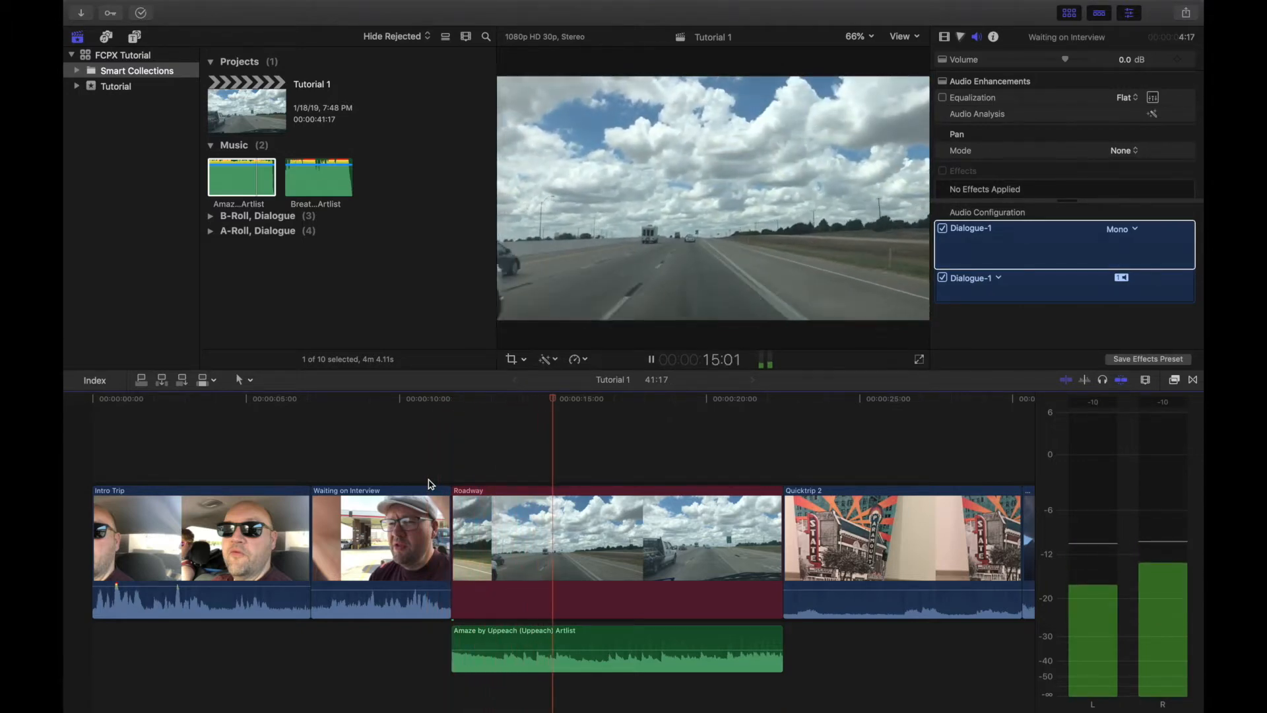
pyautogui.press('space')
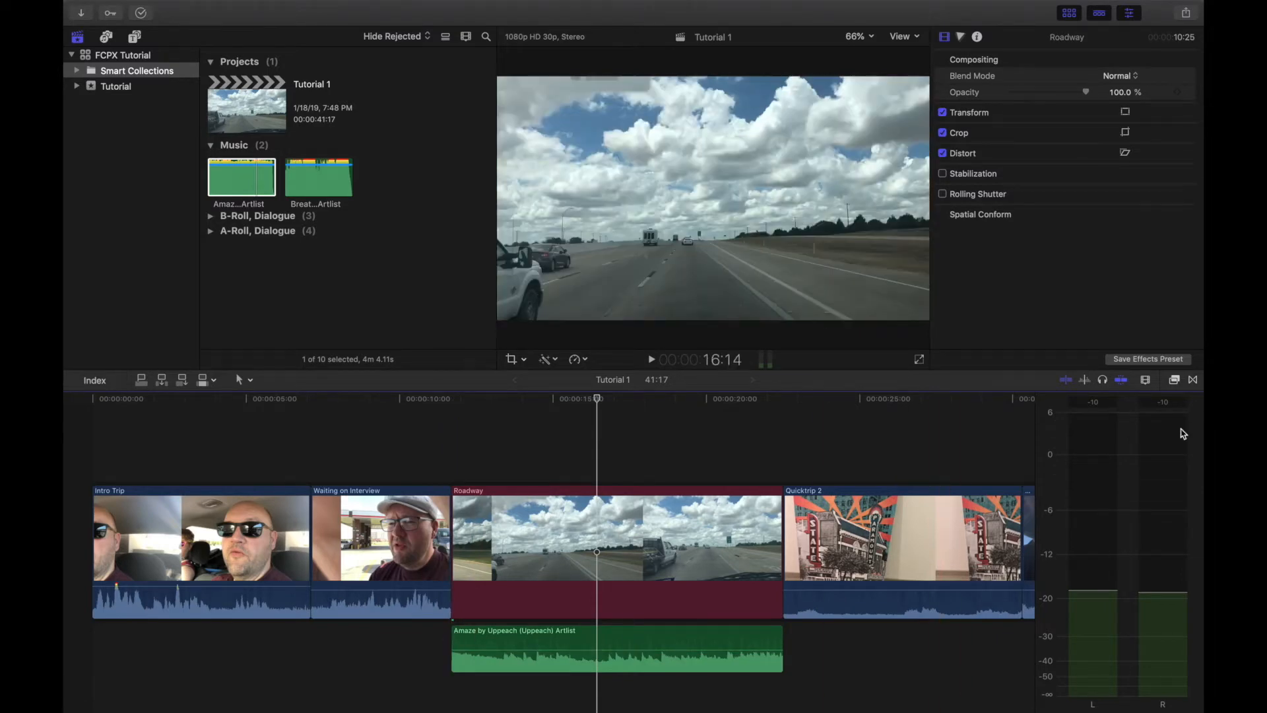
# Step: Give the Amaze music a fade-in of about 2.5 seconds and play the start of Roadway to check it
pyautogui.click(1147, 381)
pyautogui.moveTo(1118, 411); pyautogui.dragTo(1124, 413)
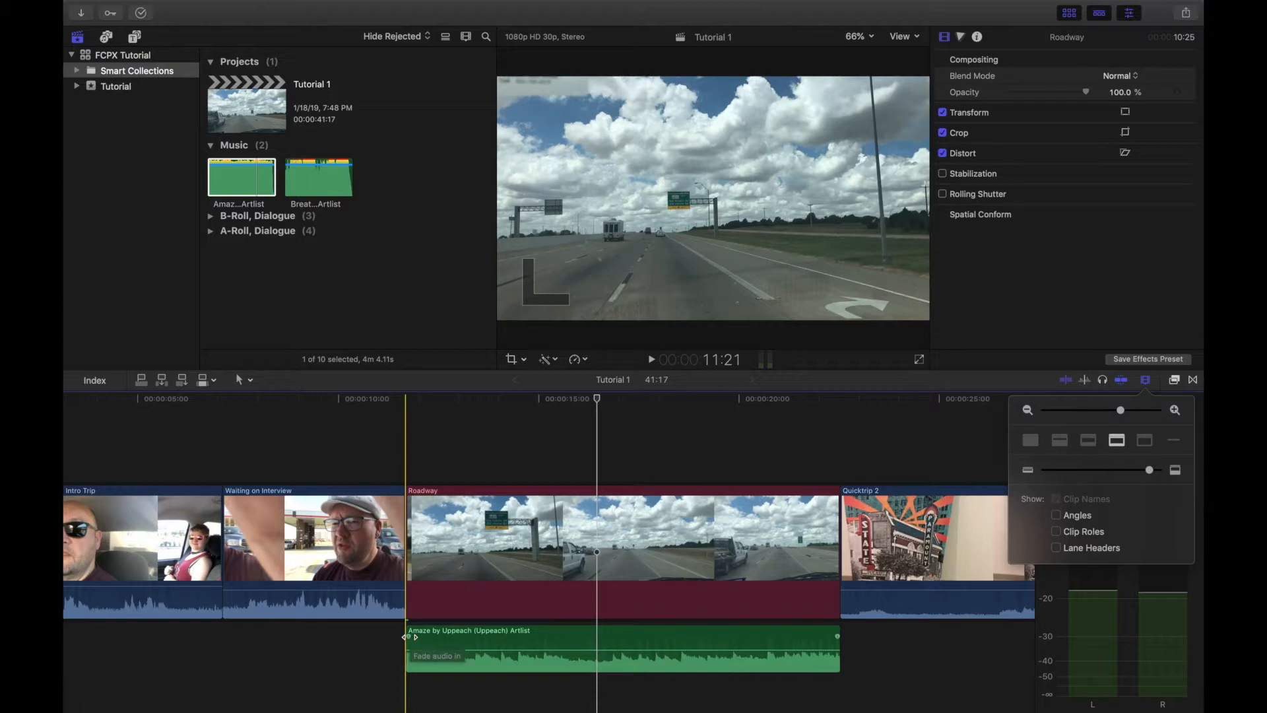
pyautogui.moveTo(406, 637); pyautogui.dragTo(506, 642)
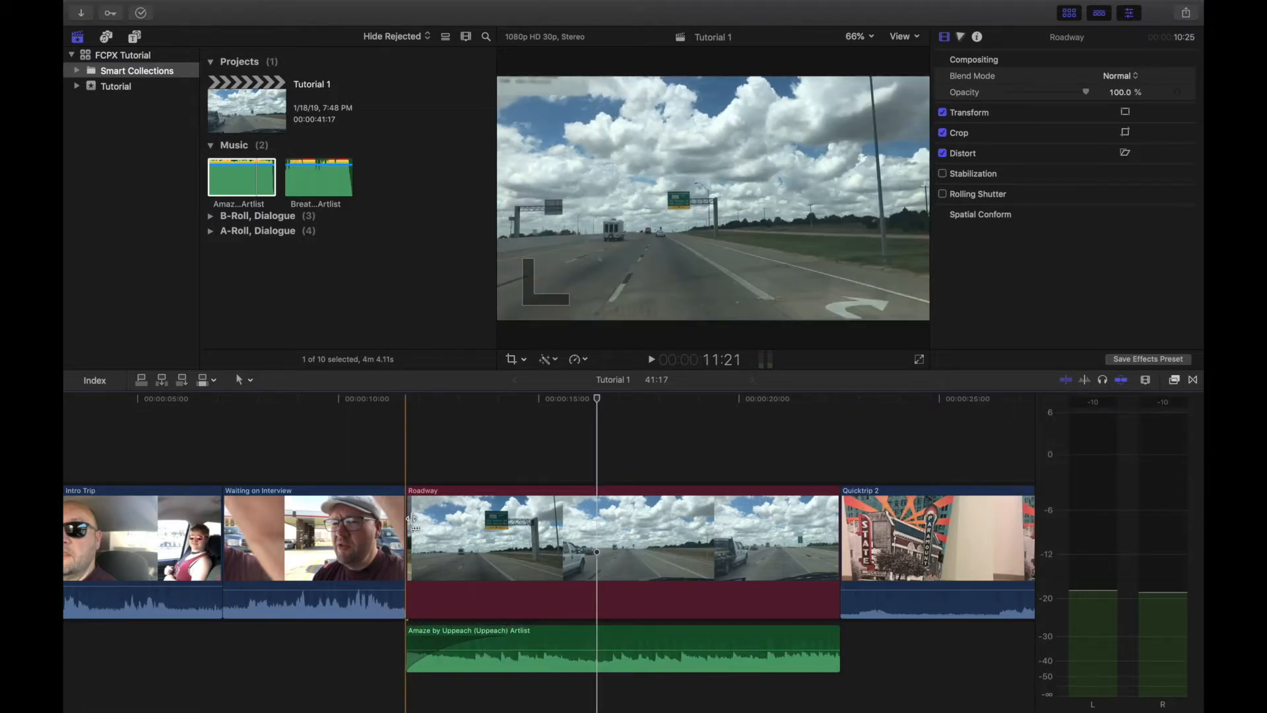
pyautogui.press('space')
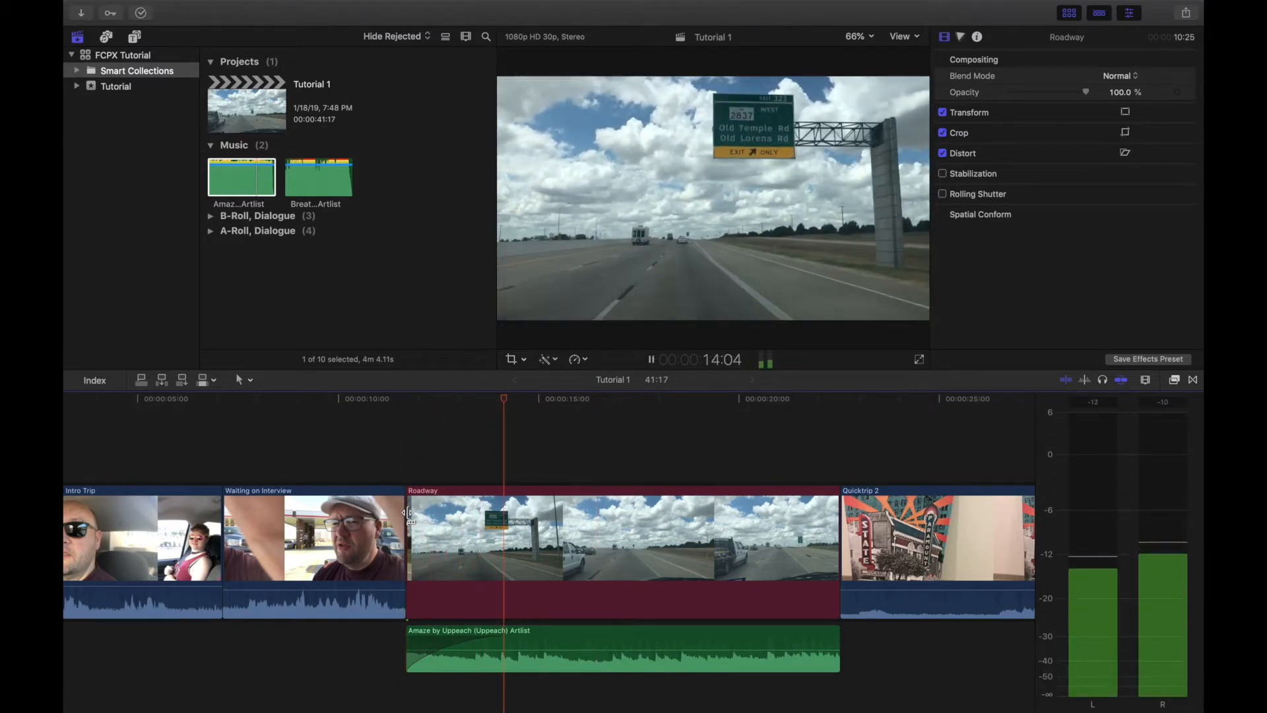
pyautogui.press('space')
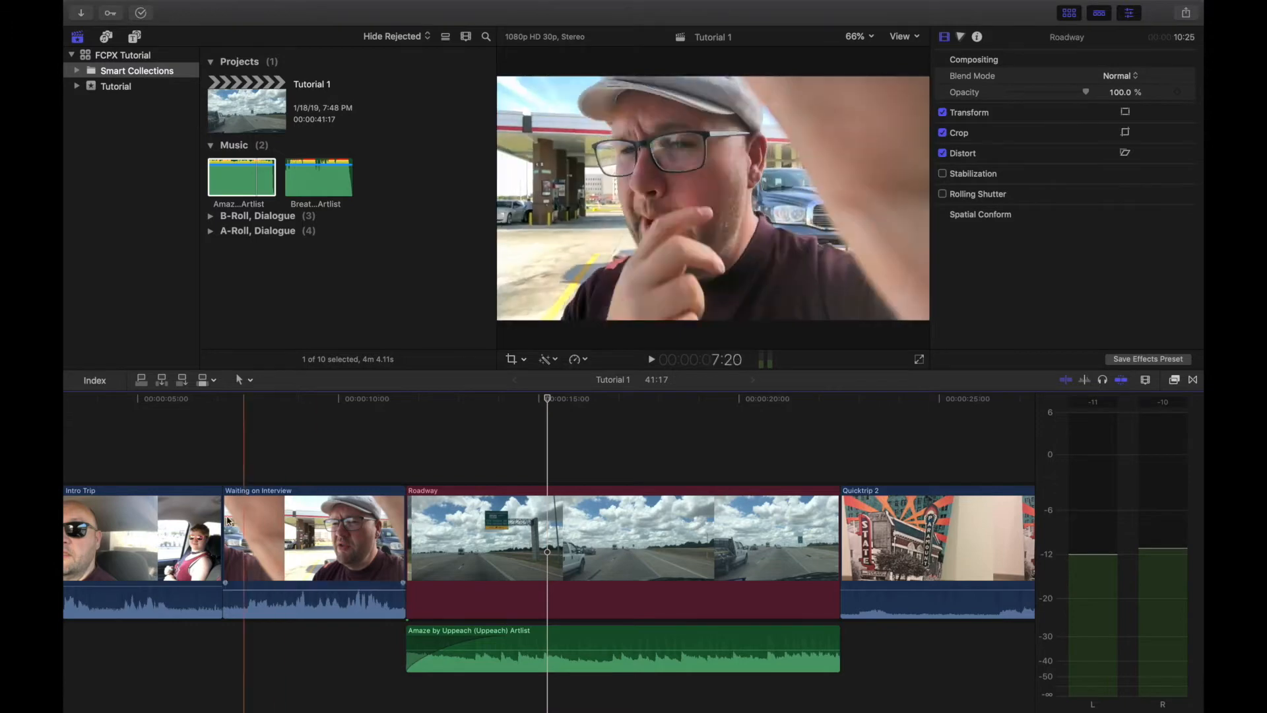
# Step: Place the Intro Trip clip directly before Roadway, and make the Amaze music start about one second before Roadway and end with it
pyautogui.moveTo(205, 535); pyautogui.dragTo(357, 528)
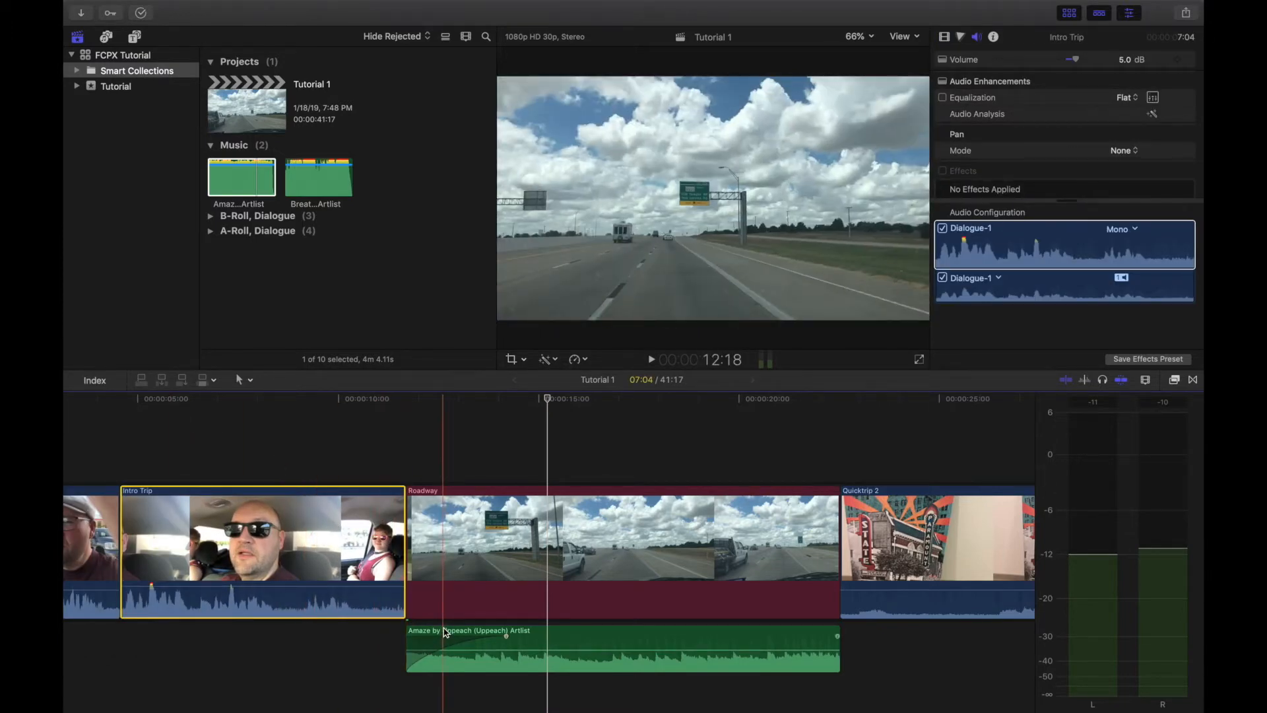
pyautogui.moveTo(439, 632); pyautogui.dragTo(401, 632)
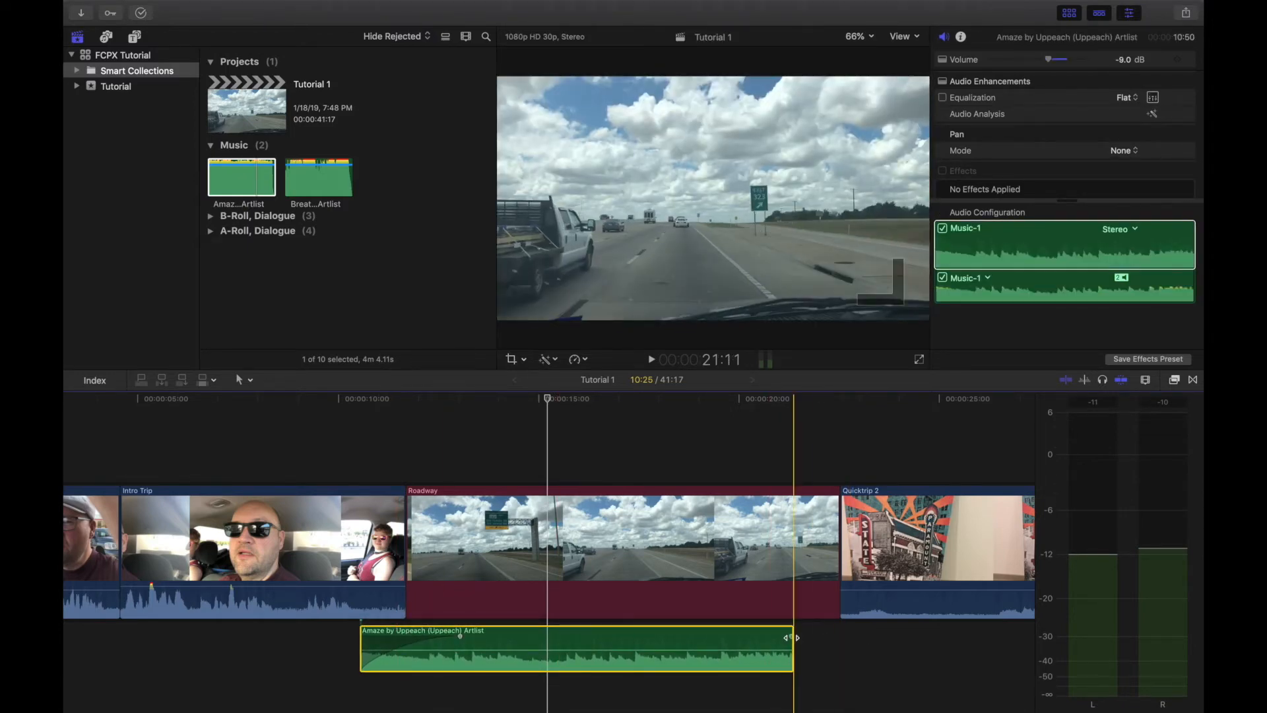
pyautogui.moveTo(792, 637); pyautogui.dragTo(838, 645)
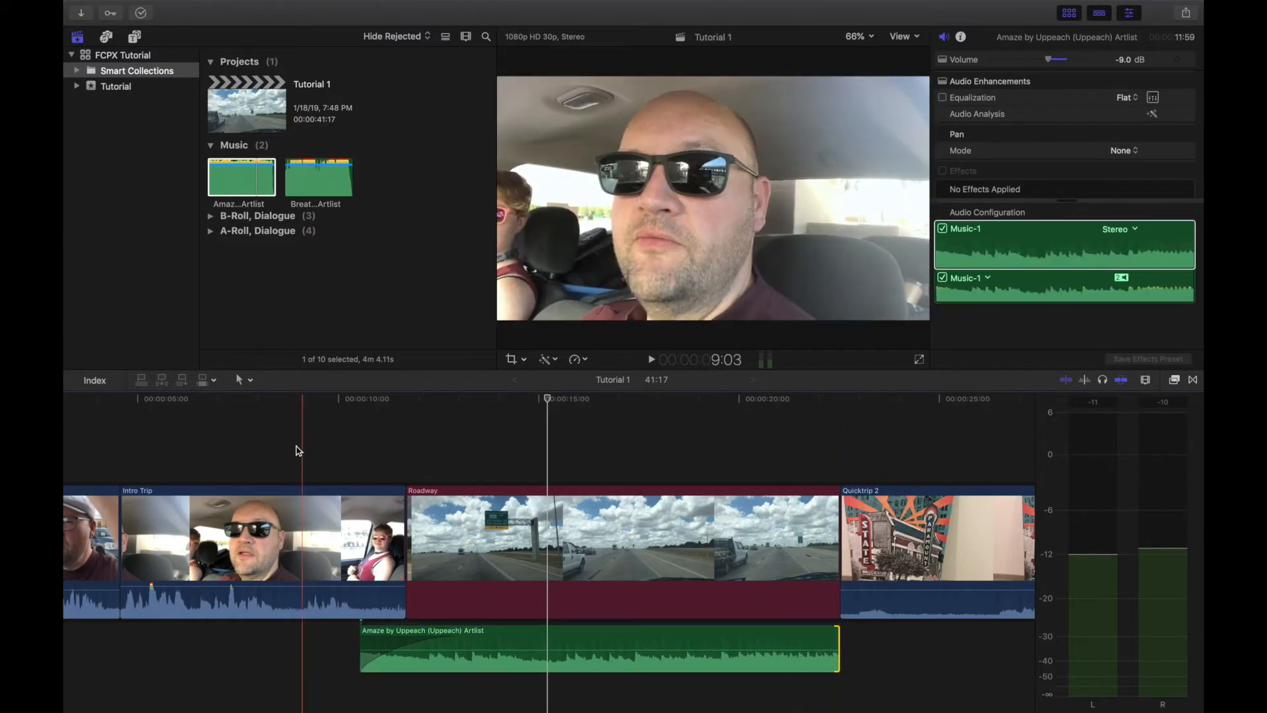
pyautogui.press('space')
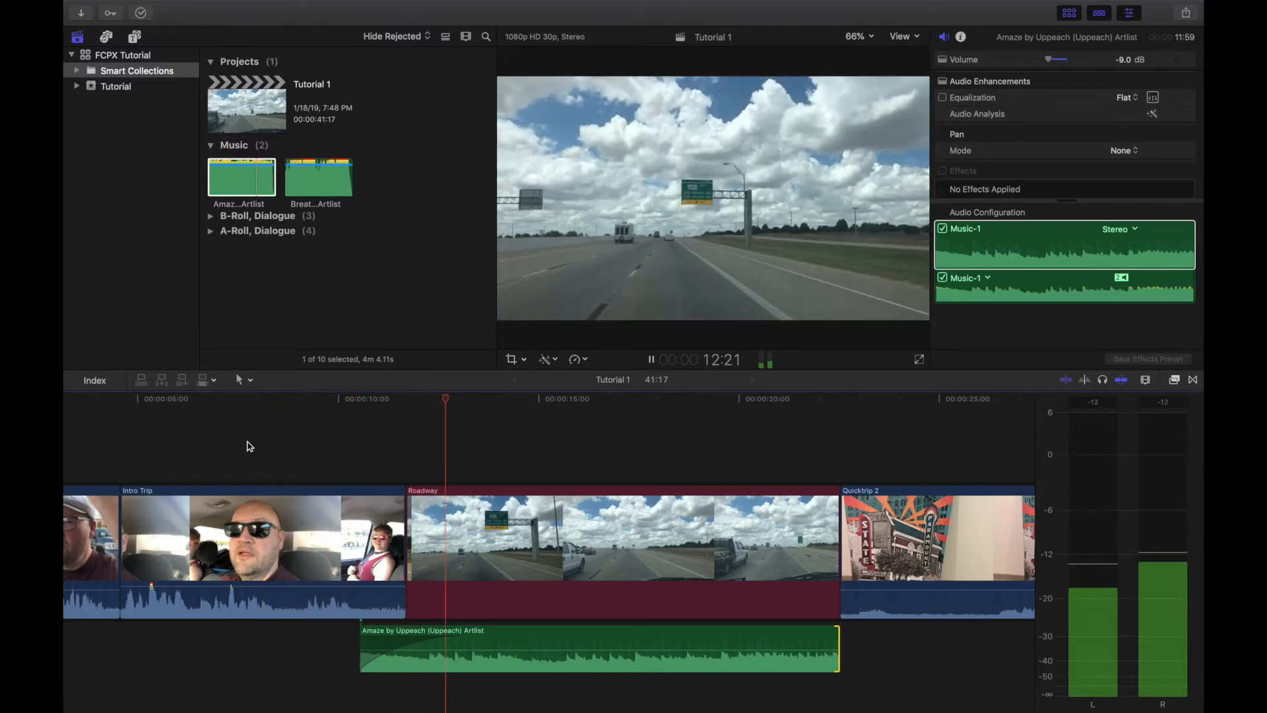
pyautogui.press('space')
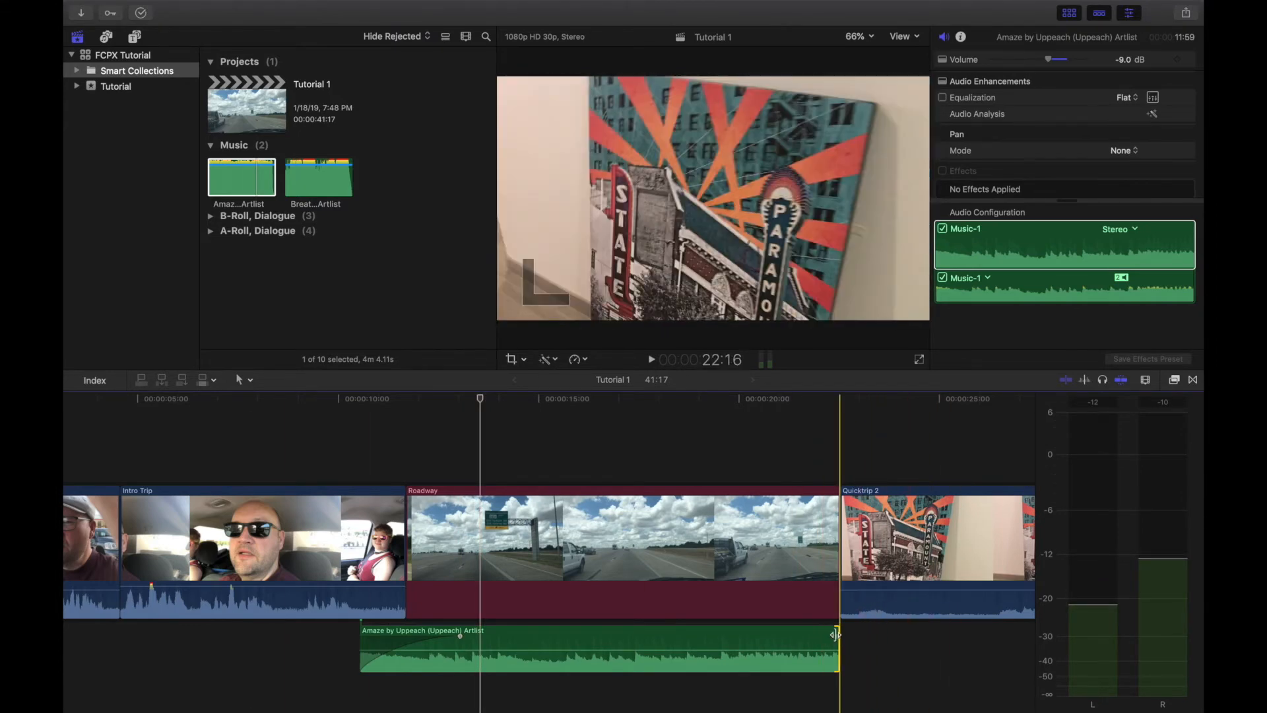
# Step: Extend the Amaze music slightly into Quicktrip 2, to about 23:05, and give it a fade-out of about 2.5 seconds
pyautogui.moveTo(835, 635); pyautogui.dragTo(864, 636)
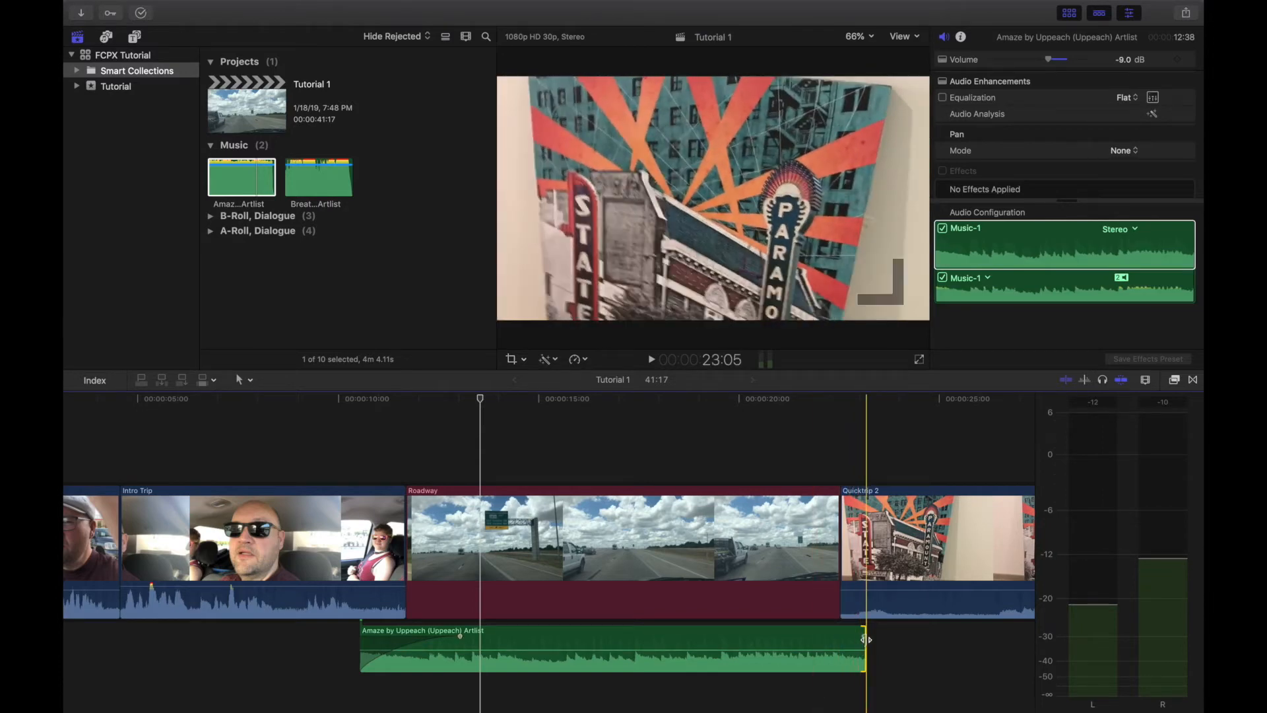
pyautogui.moveTo(860, 632); pyautogui.dragTo(763, 621)
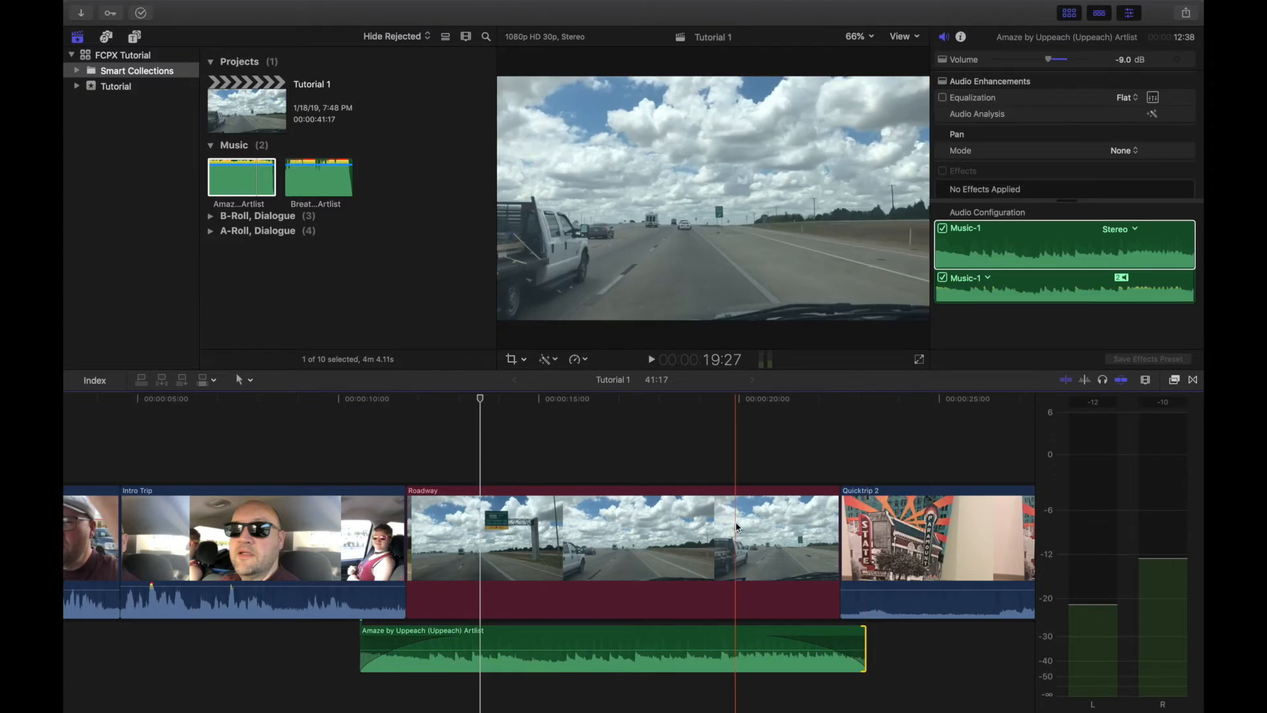
pyautogui.press('space')
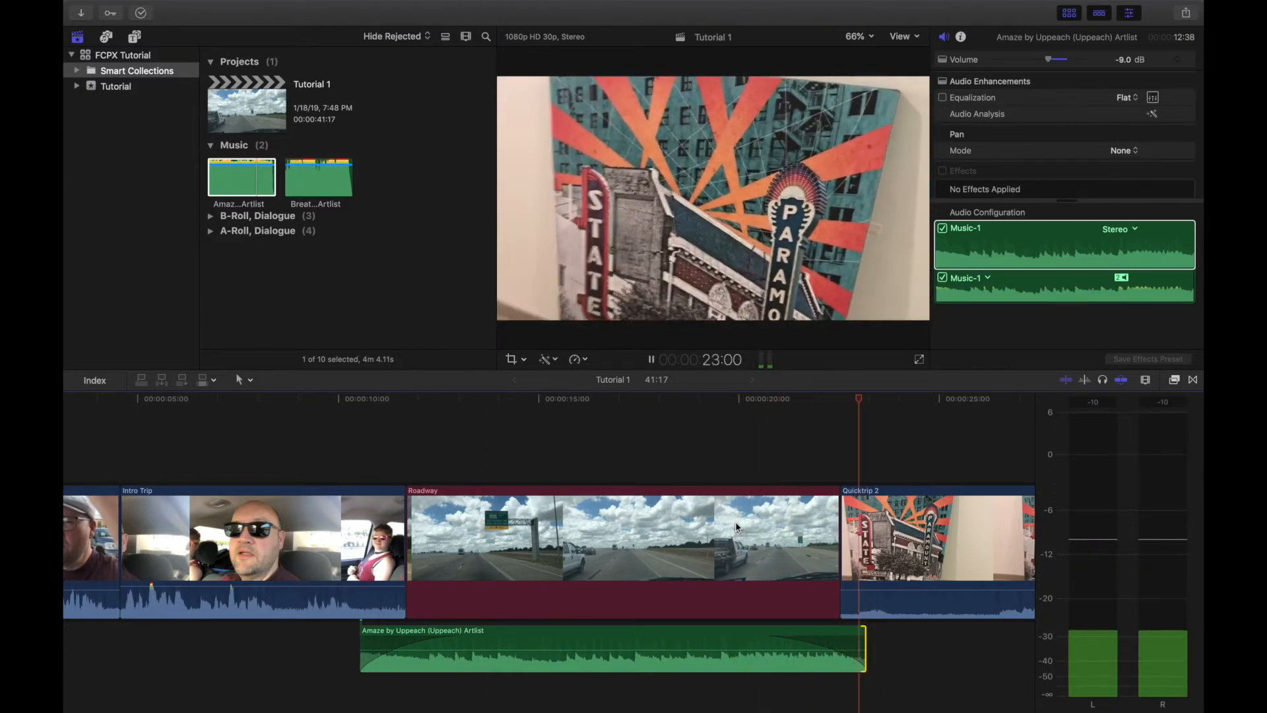
pyautogui.press('space')
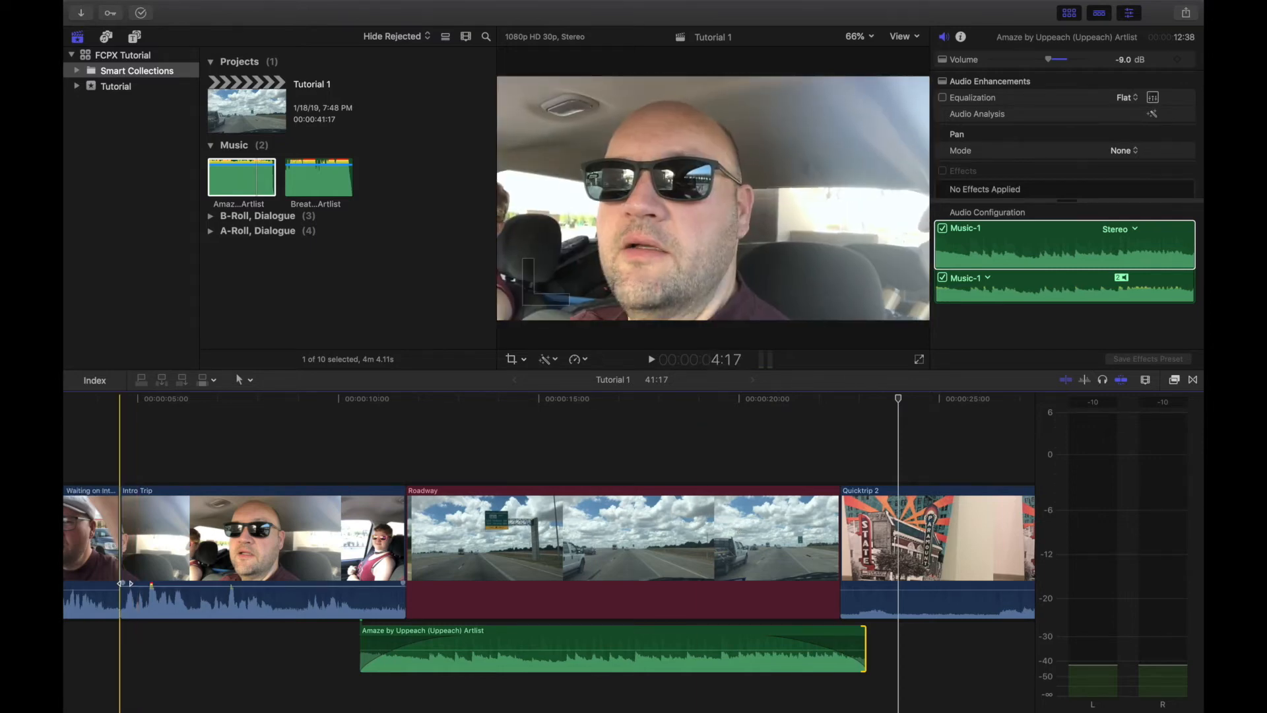
# Step: Try an audio fade-in of about two seconds at the start of the Intro Trip clip and play it
pyautogui.moveTo(121, 583); pyautogui.dragTo(197, 583)
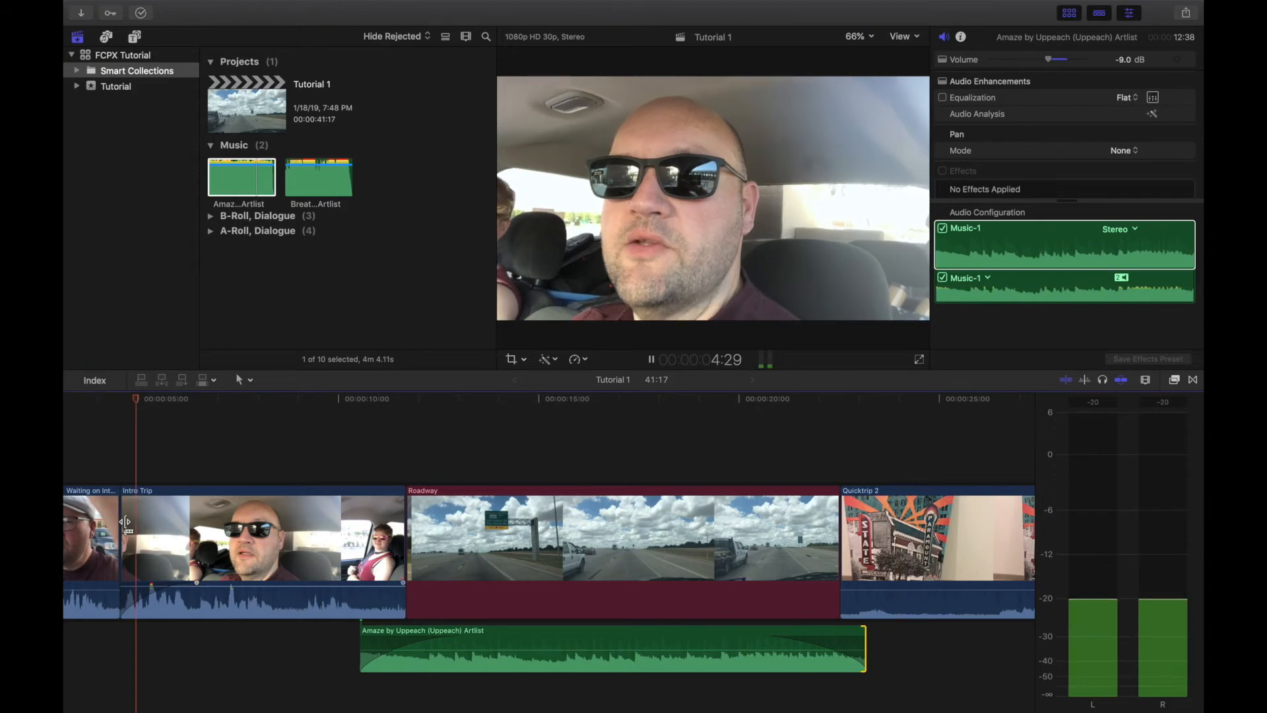
pyautogui.press('space')
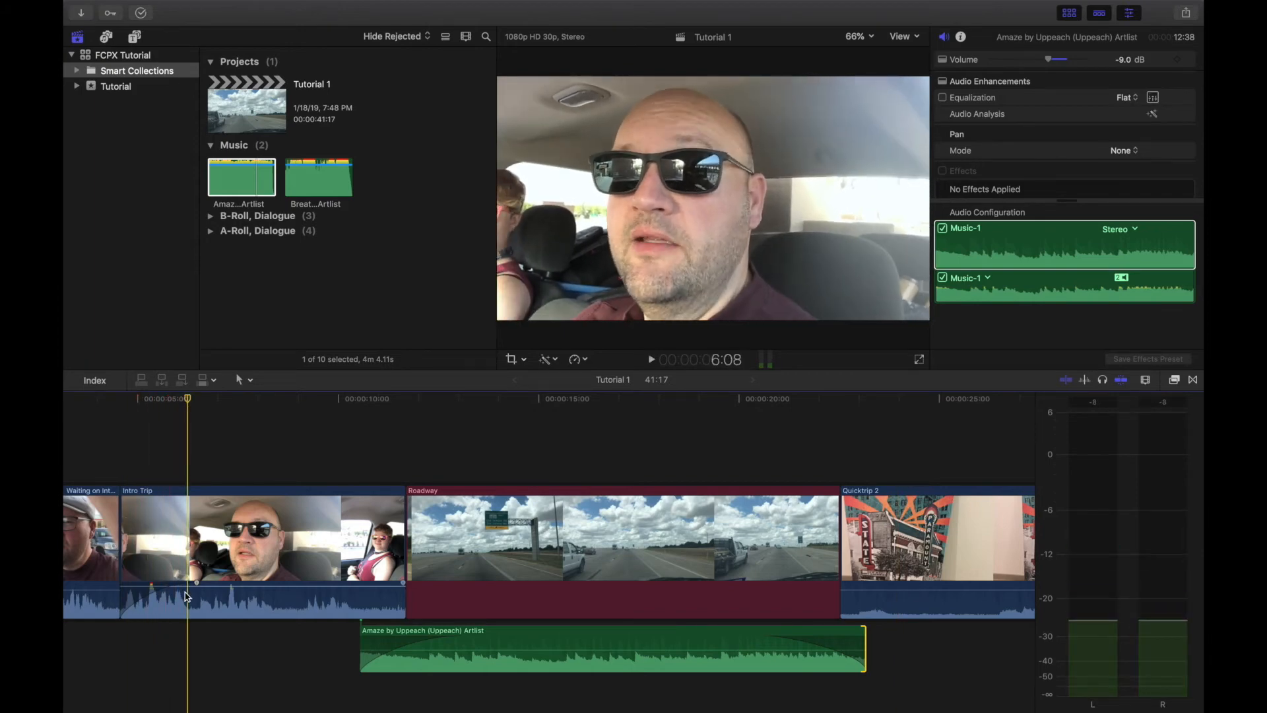
pyautogui.press('Up')
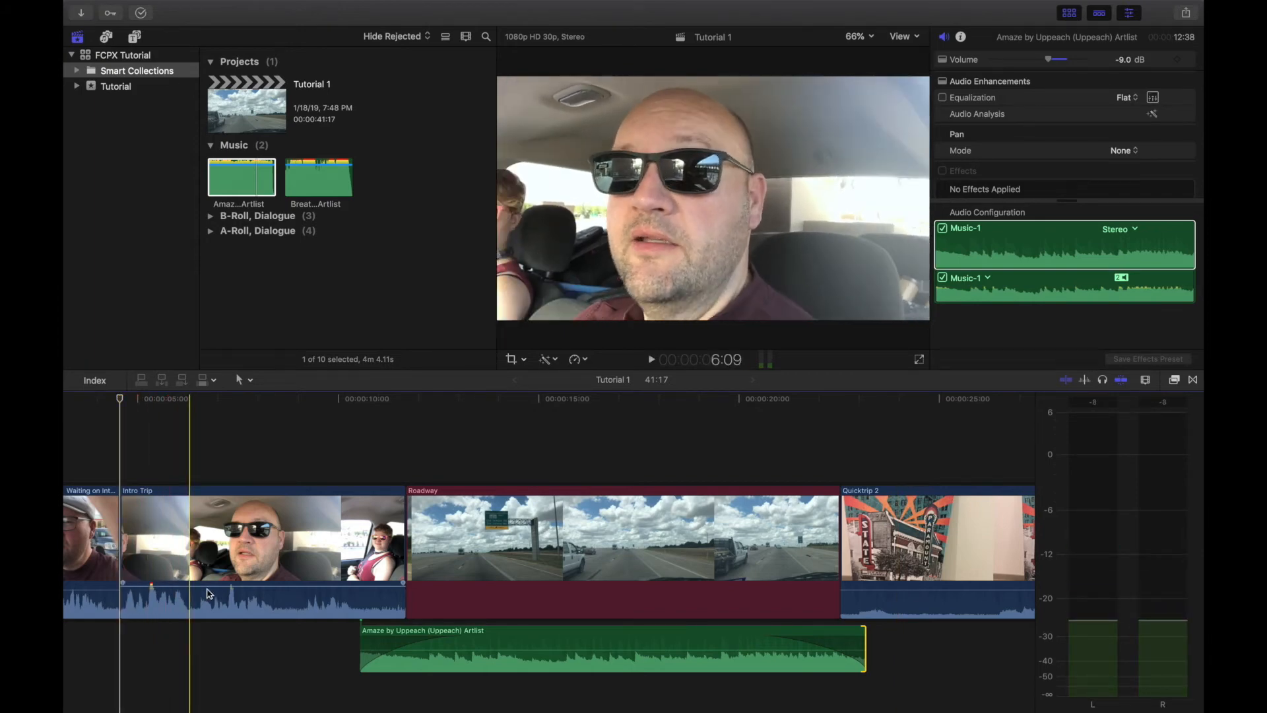